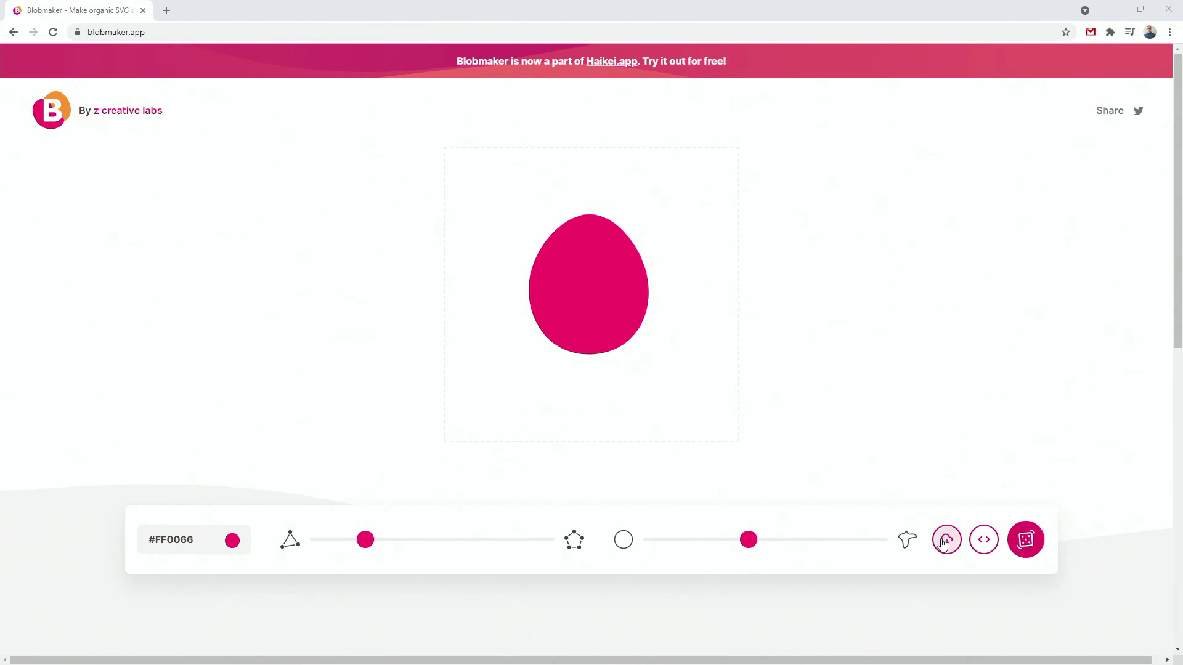
# Randomize the Blobmaker blob three times, then raise complexity and randomness for an irregular shape
pyautogui.click(1023, 541)
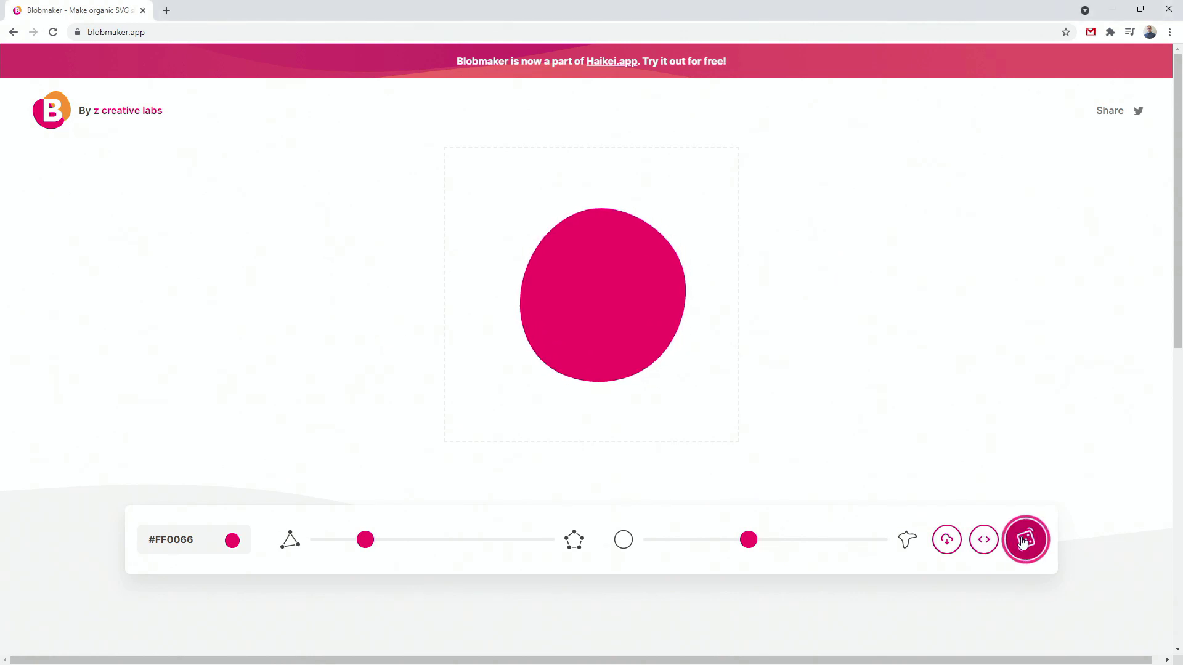
pyautogui.click(1022, 541)
pyautogui.click(1022, 540)
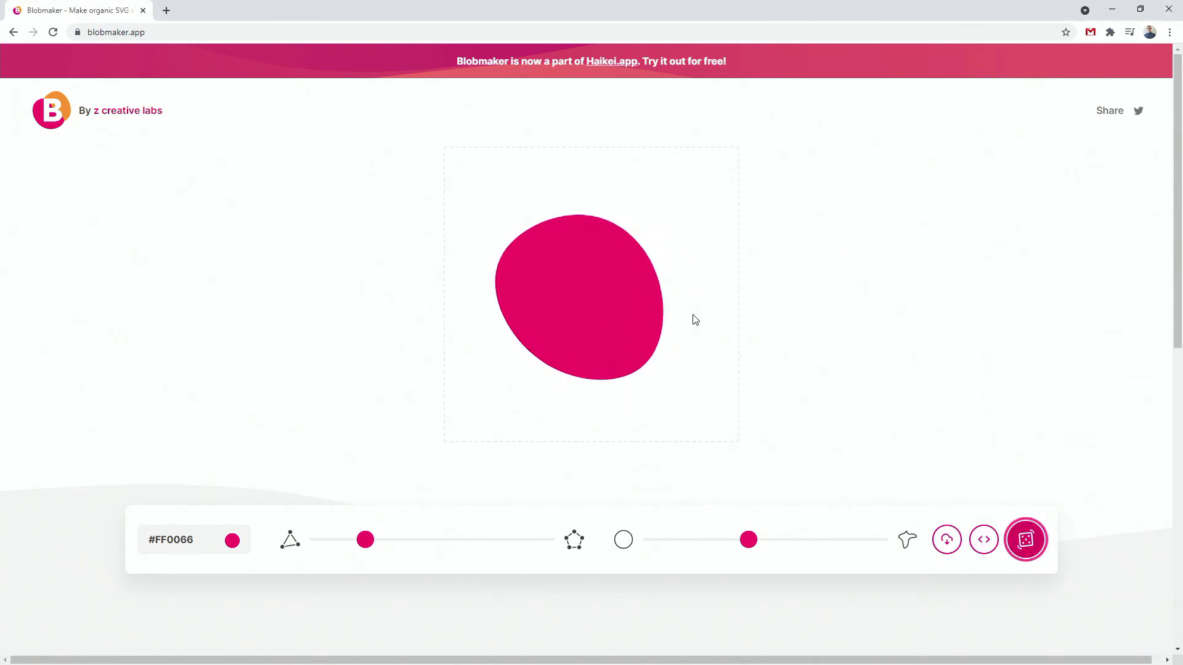
pyautogui.moveTo(366, 541); pyautogui.dragTo(457, 537)
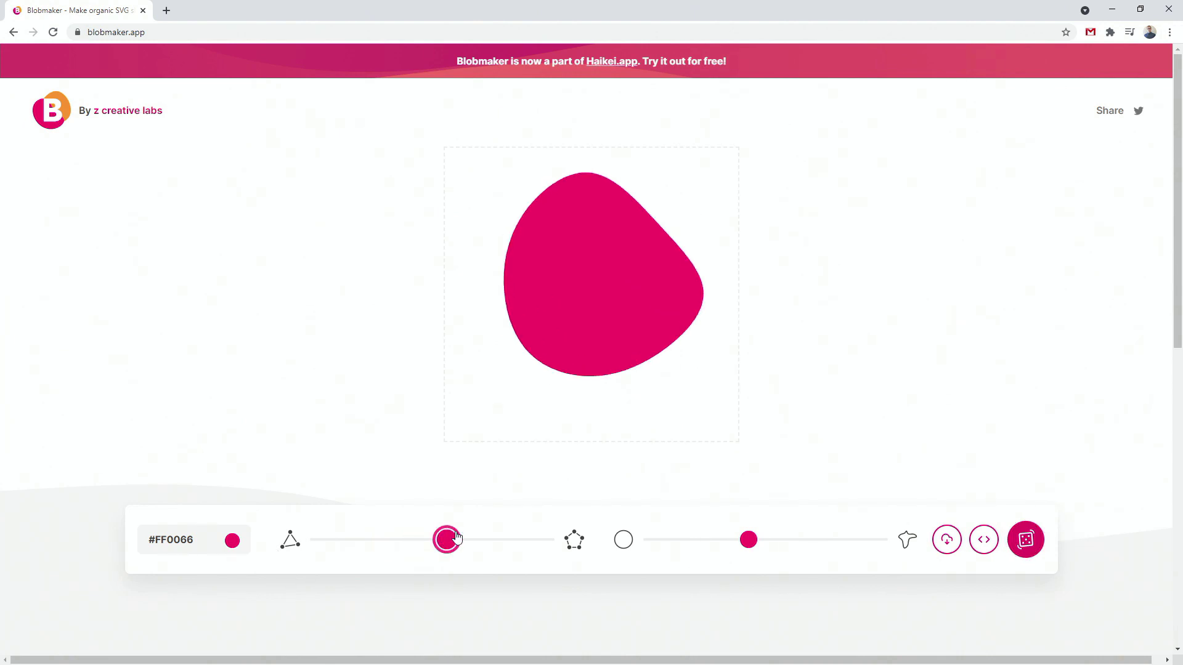
pyautogui.moveTo(747, 540); pyautogui.dragTo(825, 547)
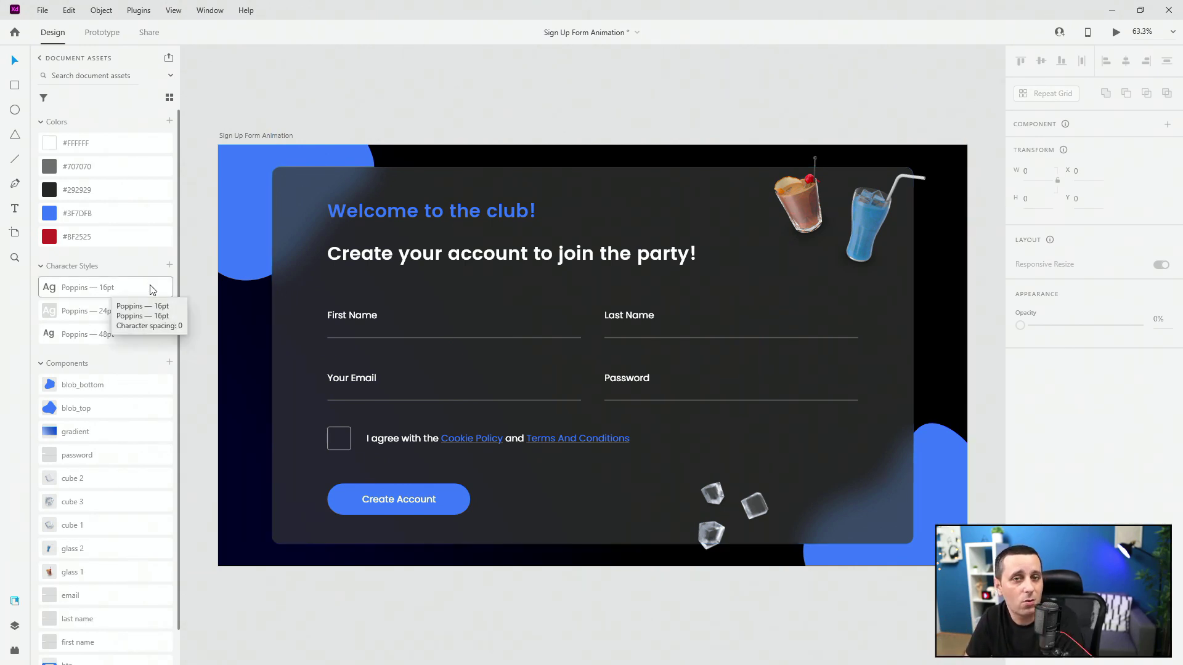
pyautogui.click(227, 165)
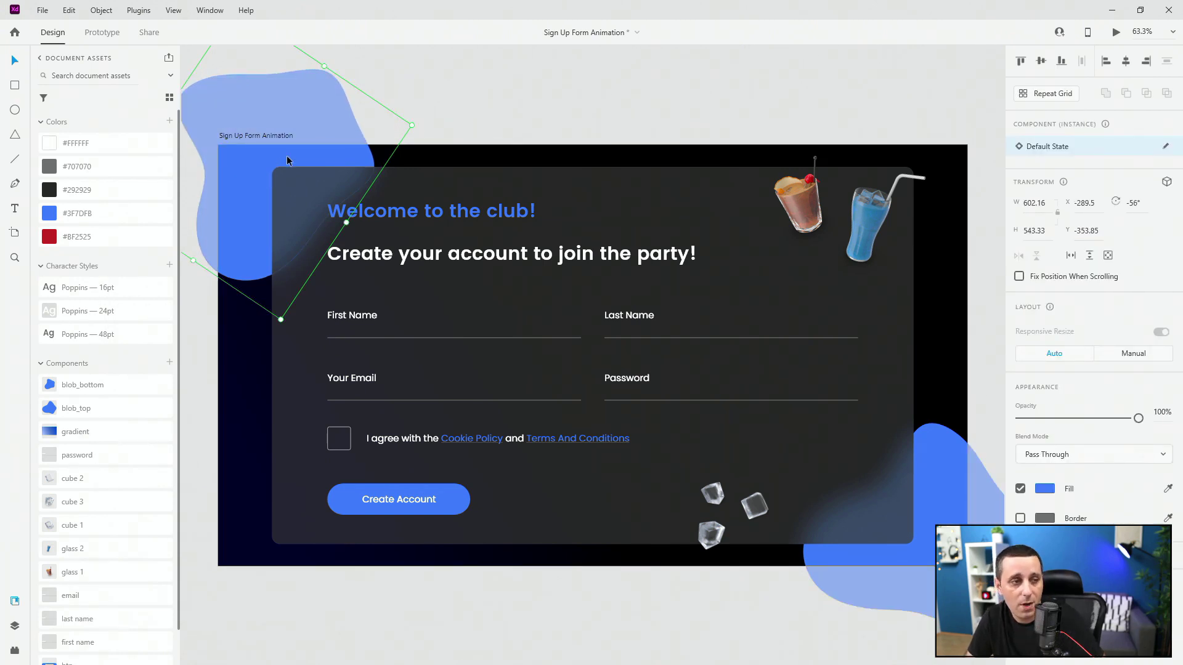
pyautogui.scroll(-4, 284, 159)
pyautogui.click(733, 386)
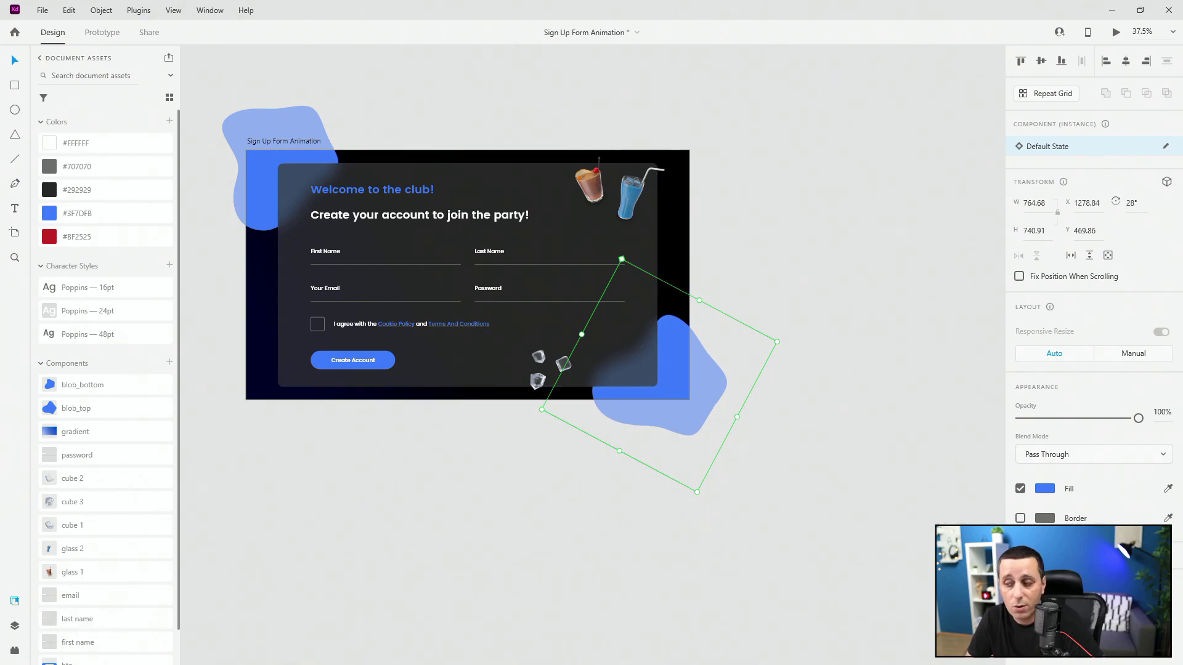
# Copy the #3F7DFB colour value from the XD design's colour swatch
pyautogui.hotkey('alt', 'Tab')
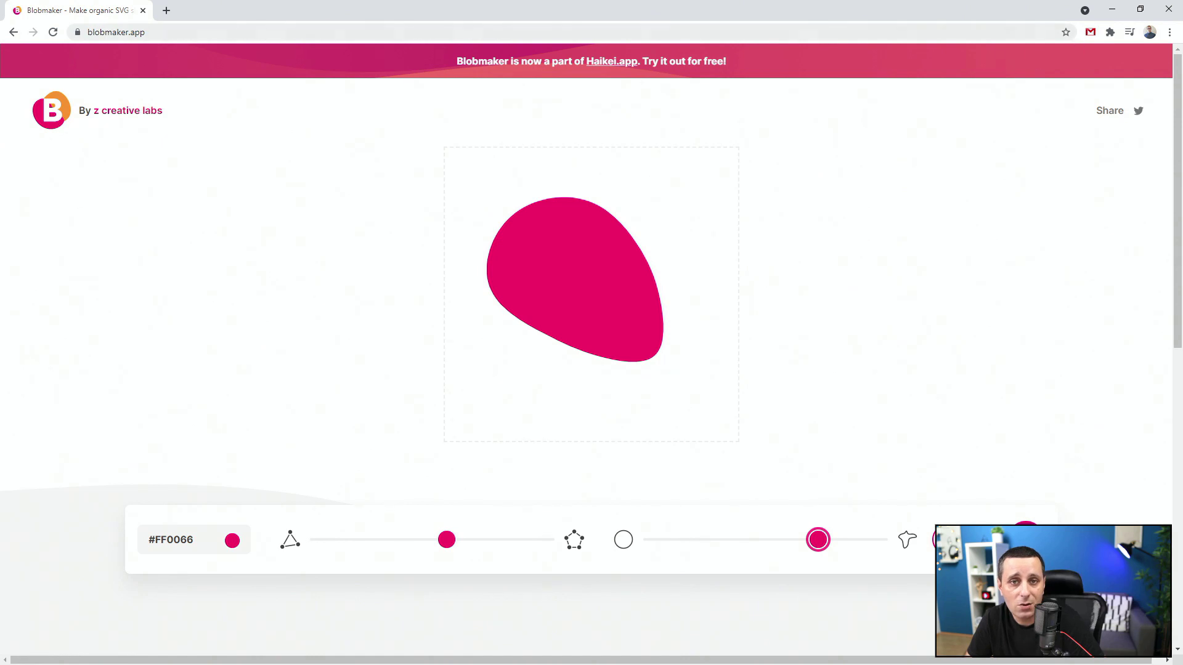
pyautogui.hotkey('alt', 'Tab')
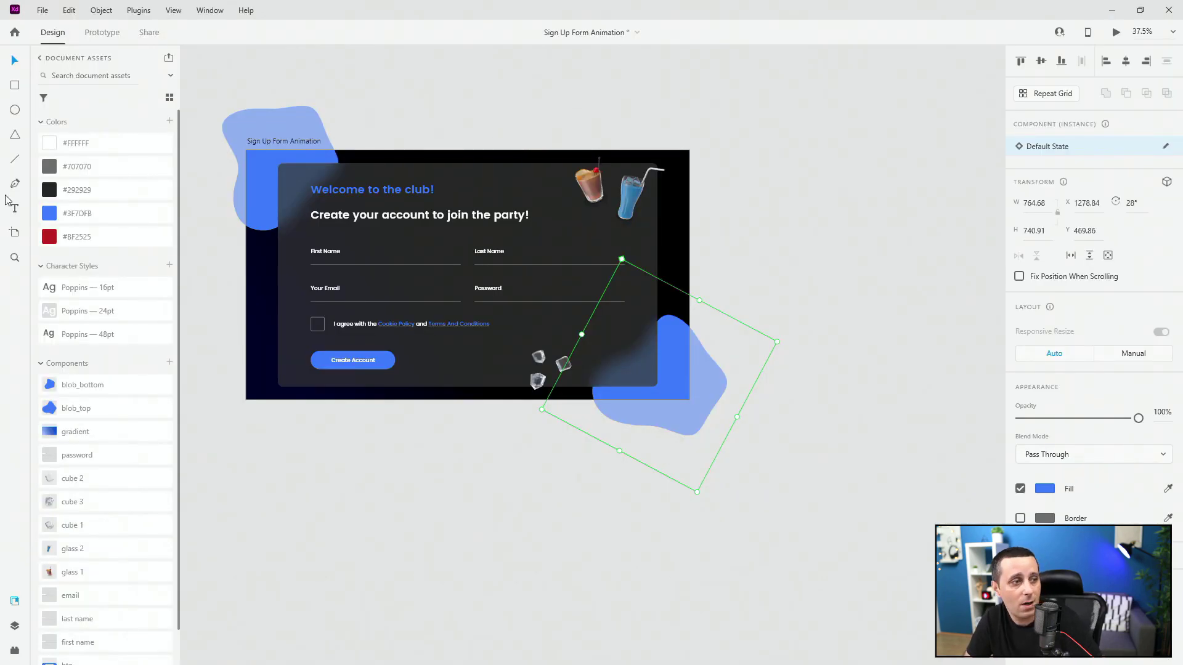
pyautogui.rightClick(98, 216)
pyautogui.click(130, 265)
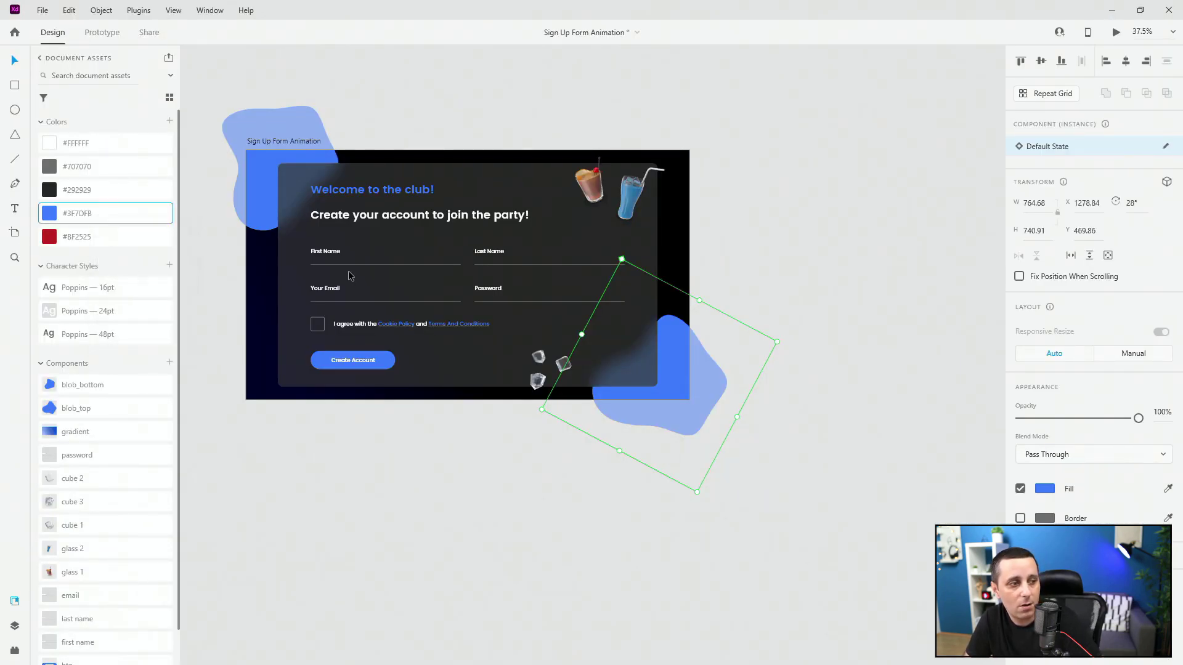
# Paste #3F7DFB into Blobmaker's colour field and nudge complexity slightly higher
pyautogui.hotkey('alt', 'Tab')
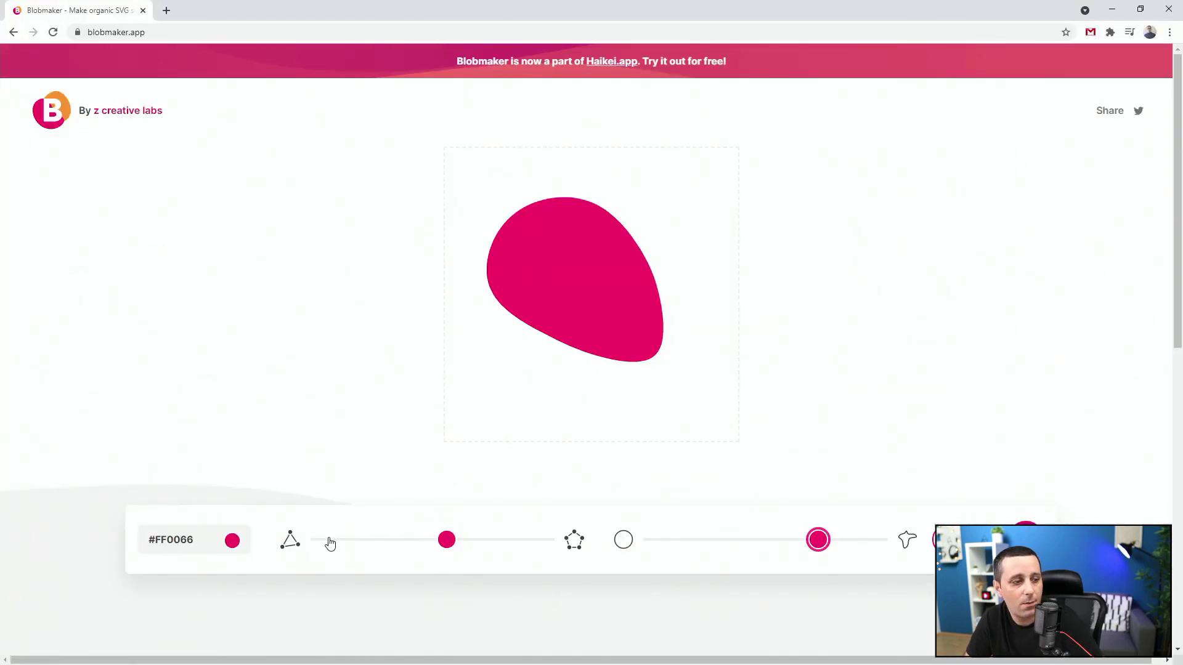
pyautogui.click(227, 536)
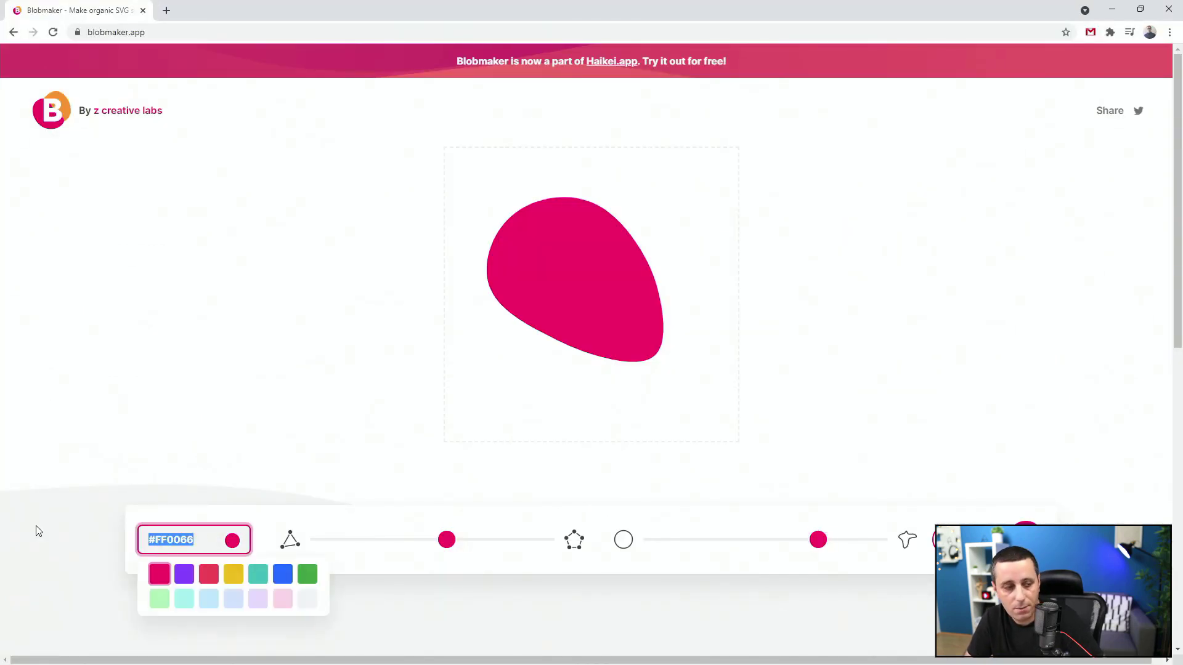
pyautogui.hotkey('ctrl', 'v')
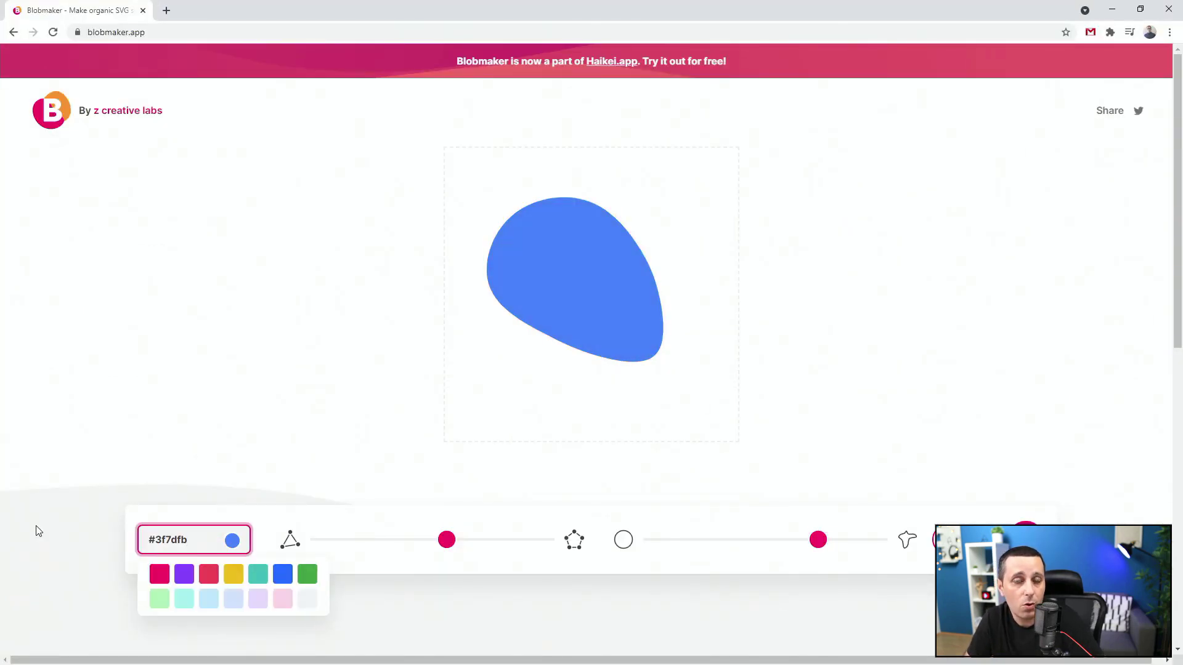
pyautogui.click(452, 550)
pyautogui.moveTo(460, 540); pyautogui.dragTo(473, 540)
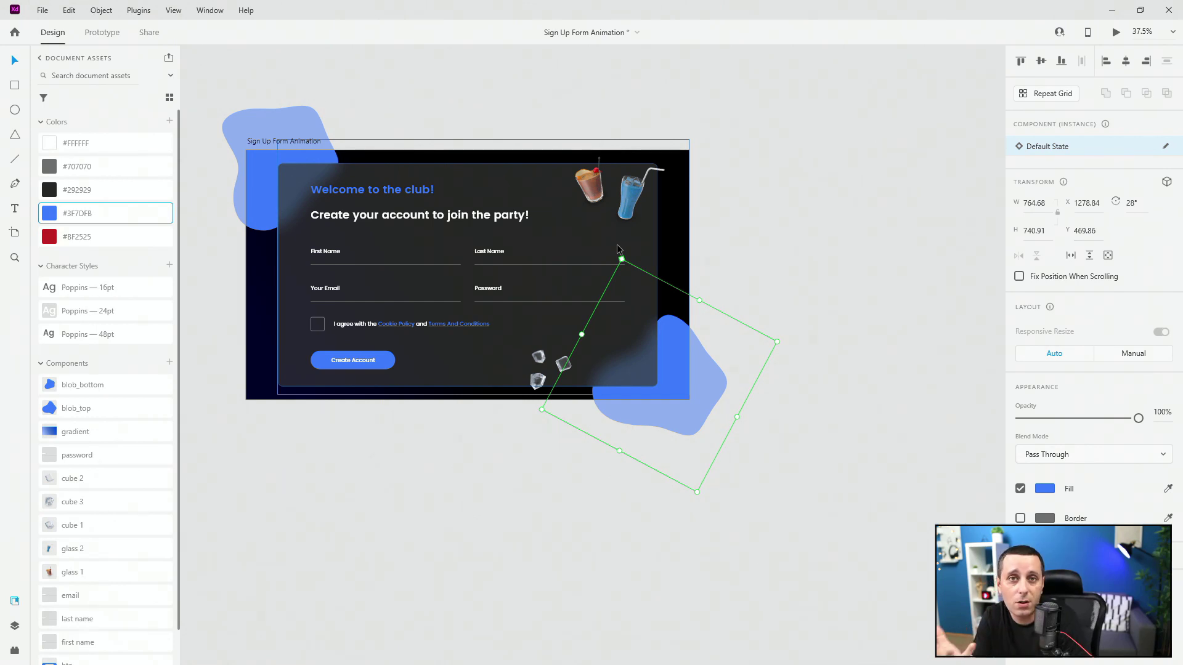
# Search the Creative Cloud plugin marketplace for blob, confirm Blobular is installed, then minimize it
pyautogui.click(16, 653)
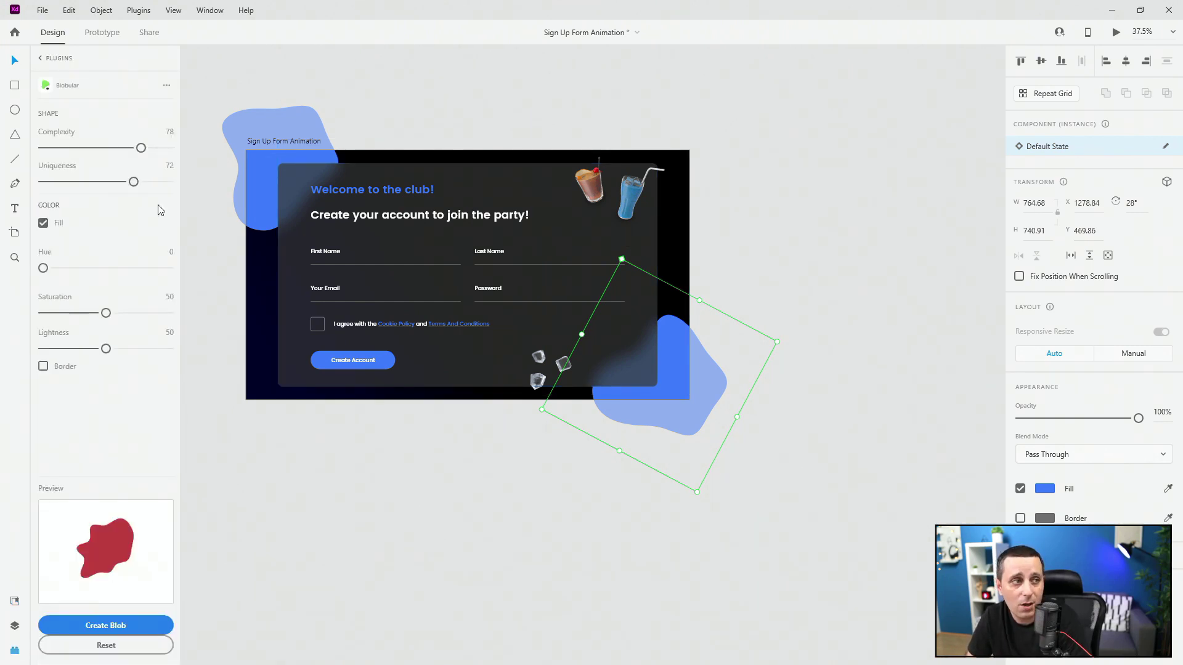
pyautogui.click(44, 59)
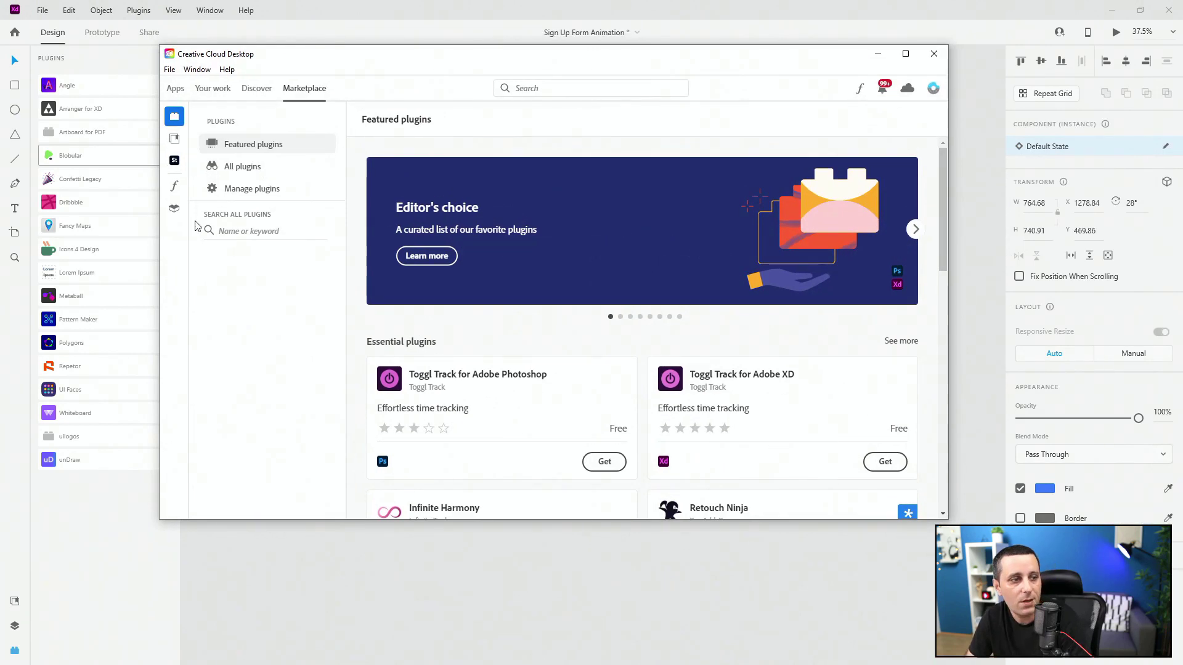
pyautogui.click(261, 238)
pyautogui.write('blob')
pyautogui.press('Return')
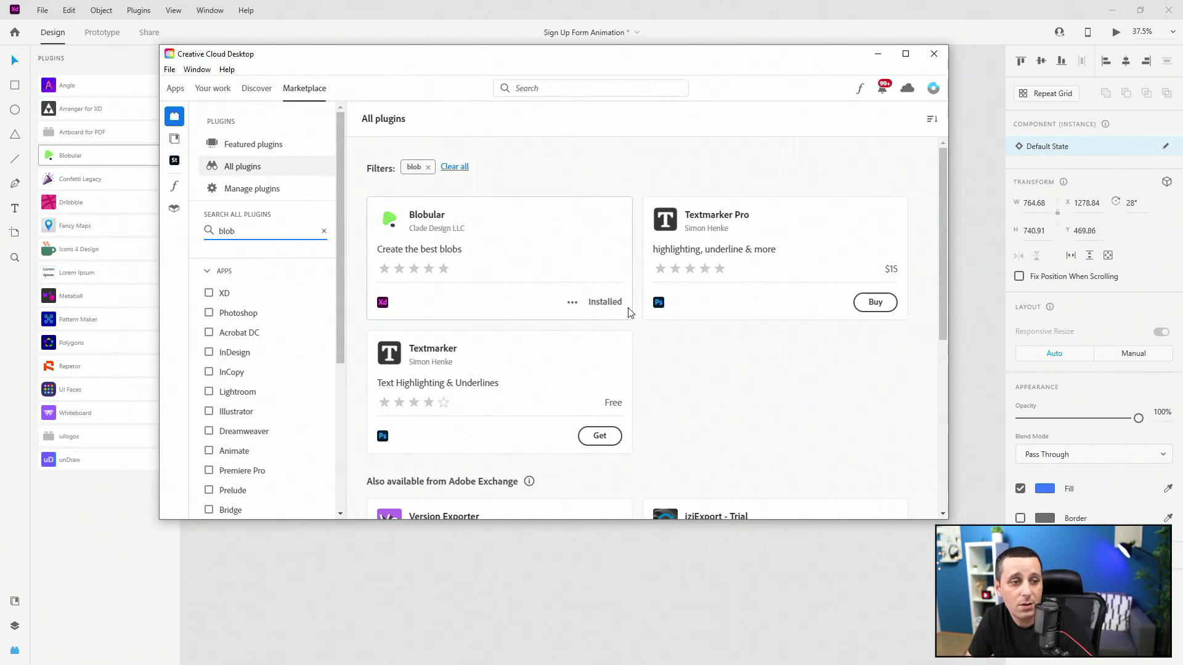
pyautogui.click(878, 54)
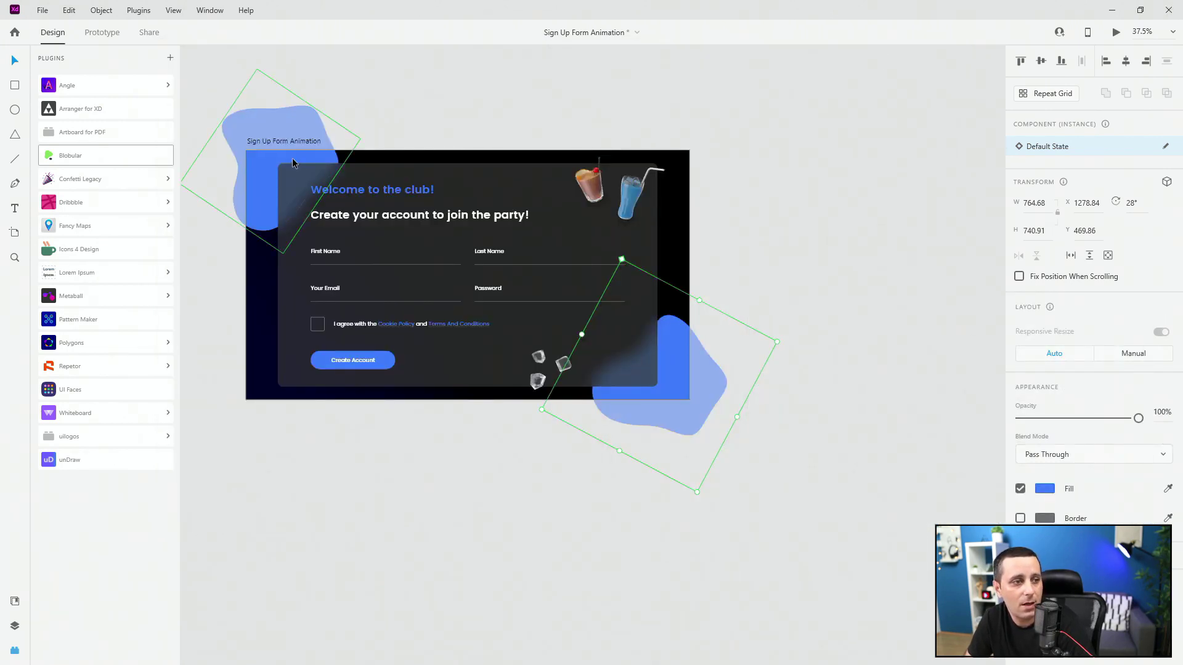
# Open Blobular and set complexity to 57 and uniqueness to 61
pyautogui.click(77, 159)
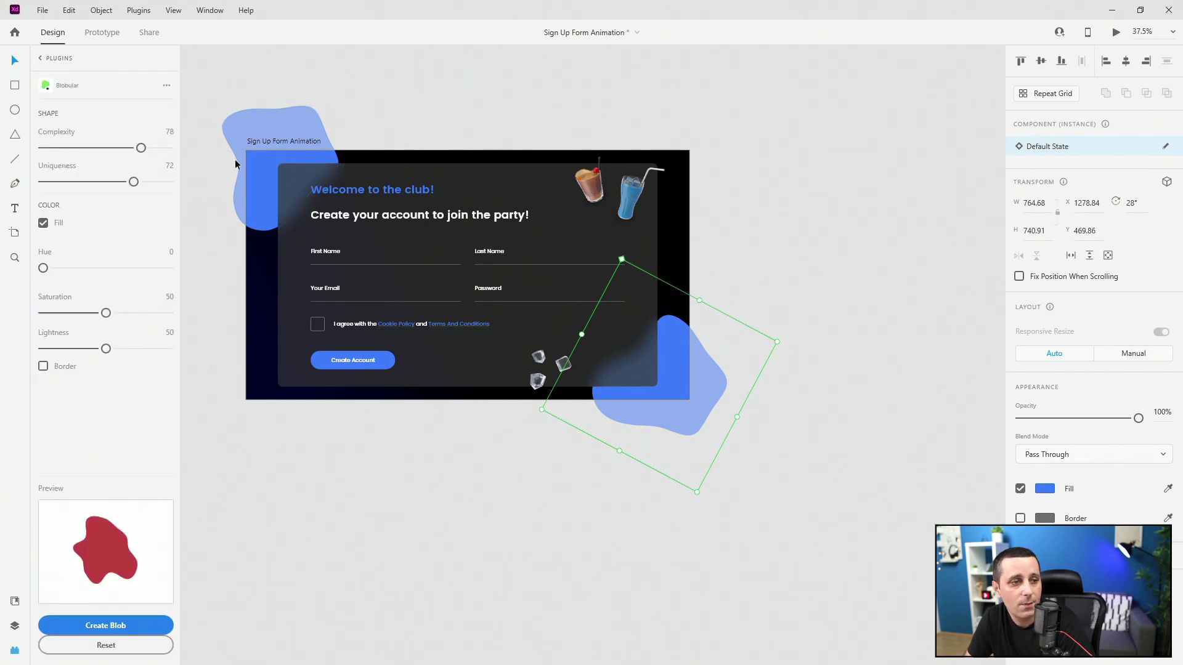
pyautogui.scroll(3, 404, 167)
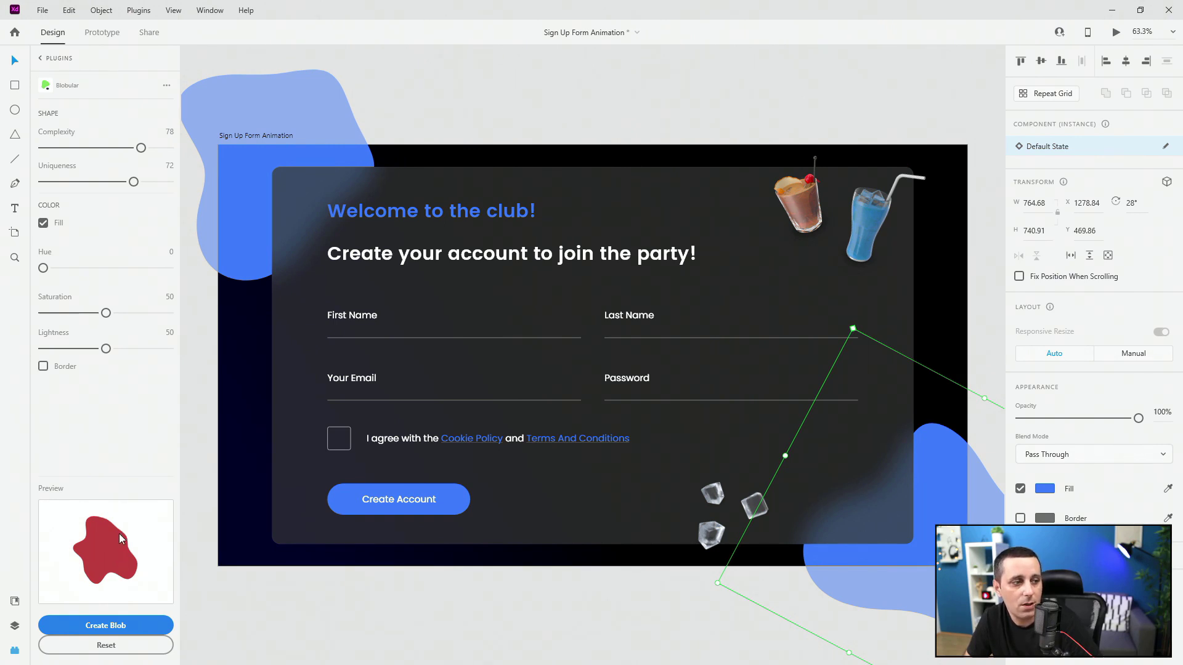
pyautogui.moveTo(140, 148); pyautogui.dragTo(115, 148)
pyautogui.moveTo(131, 182)
pyautogui.mouseDown()
pyautogui.moveTo(85, 184)
pyautogui.moveTo(154, 185)
pyautogui.moveTo(124, 183)
pyautogui.mouseUp()
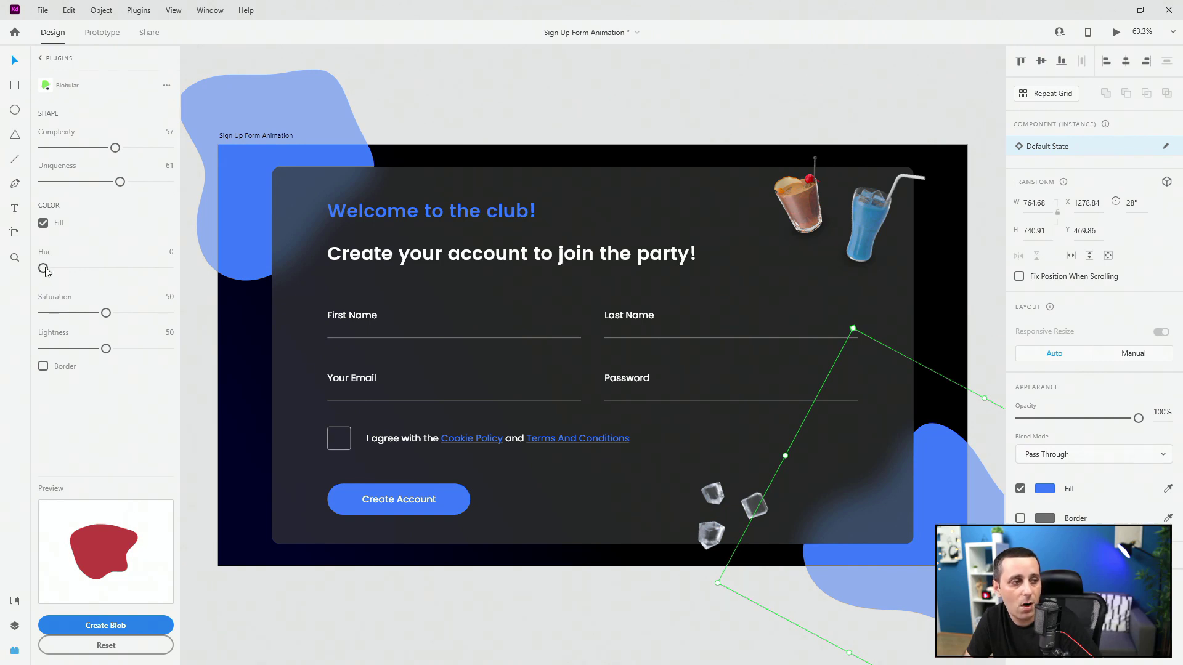
# Set the hue to 0 for a red blob and test the Border and Fill toggles
pyautogui.moveTo(36, 270)
pyautogui.mouseDown()
pyautogui.moveTo(107, 271)
pyautogui.moveTo(21, 278)
pyautogui.mouseUp()
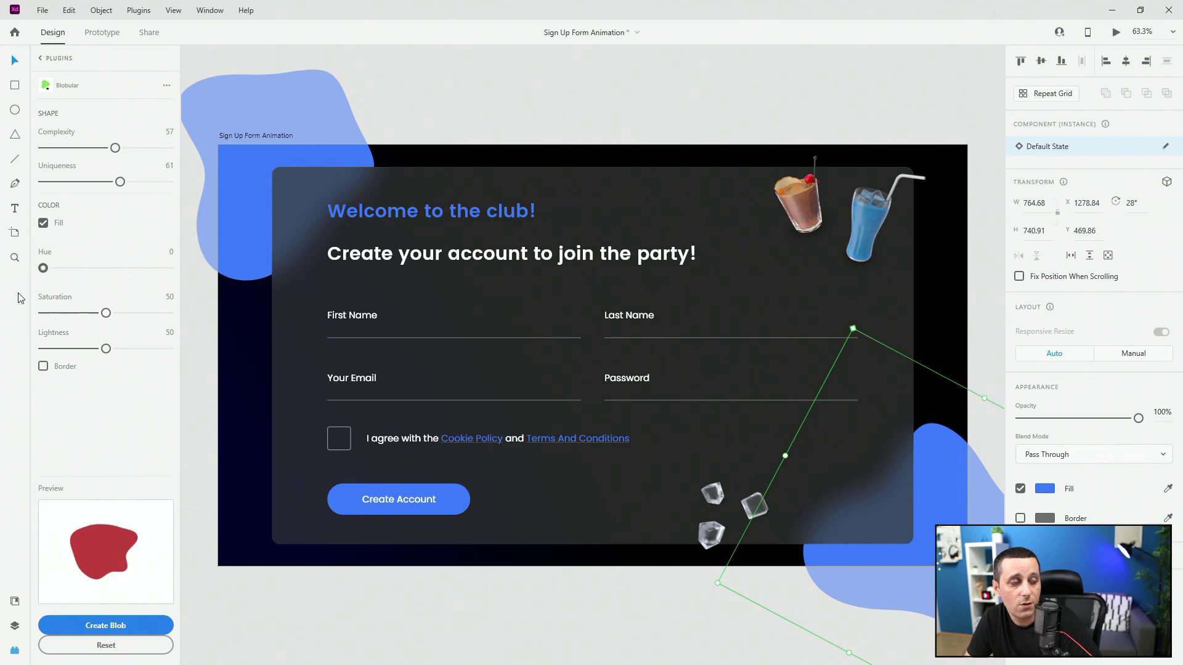
pyautogui.click(43, 366)
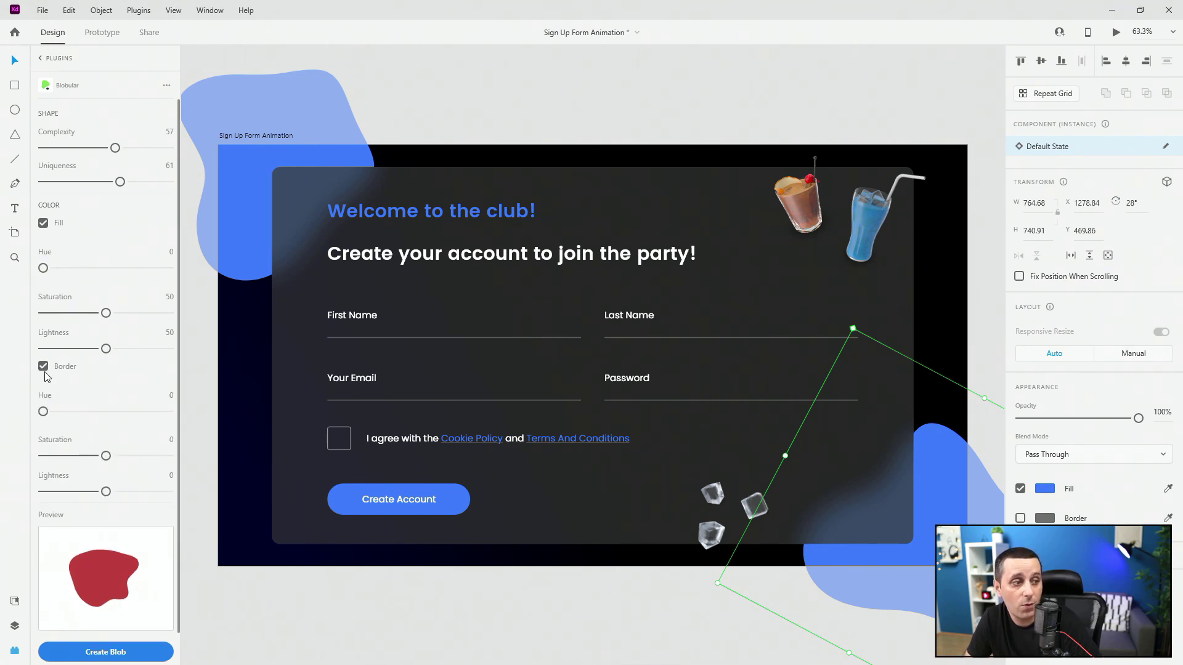
pyautogui.click(43, 368)
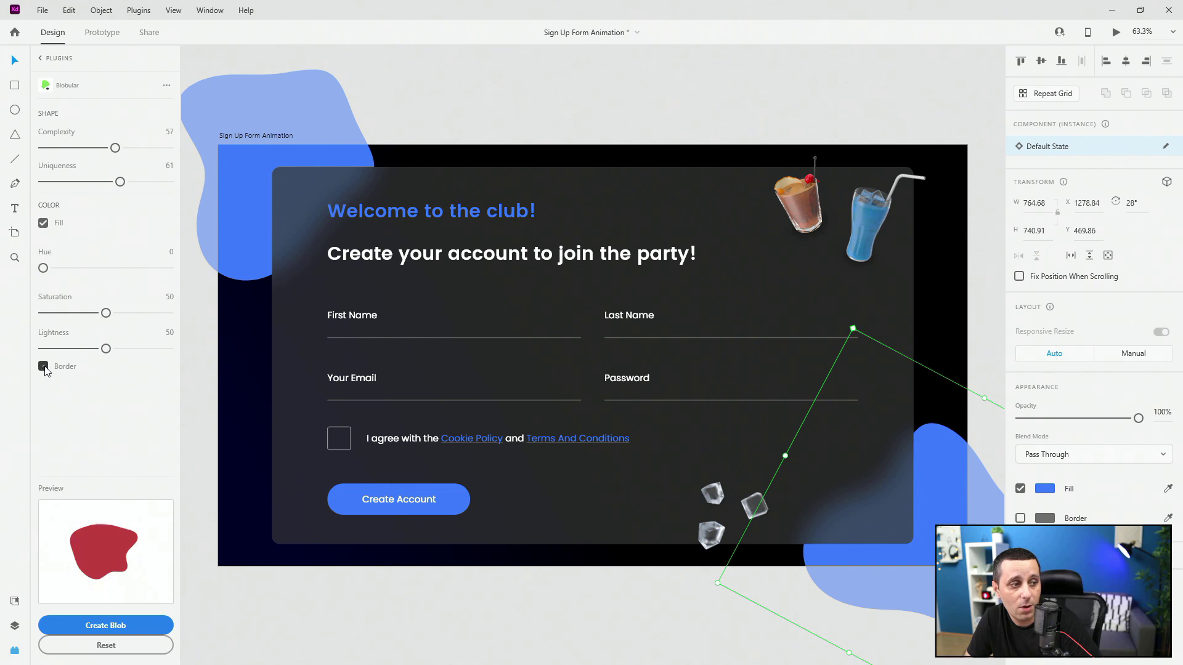
pyautogui.click(44, 223)
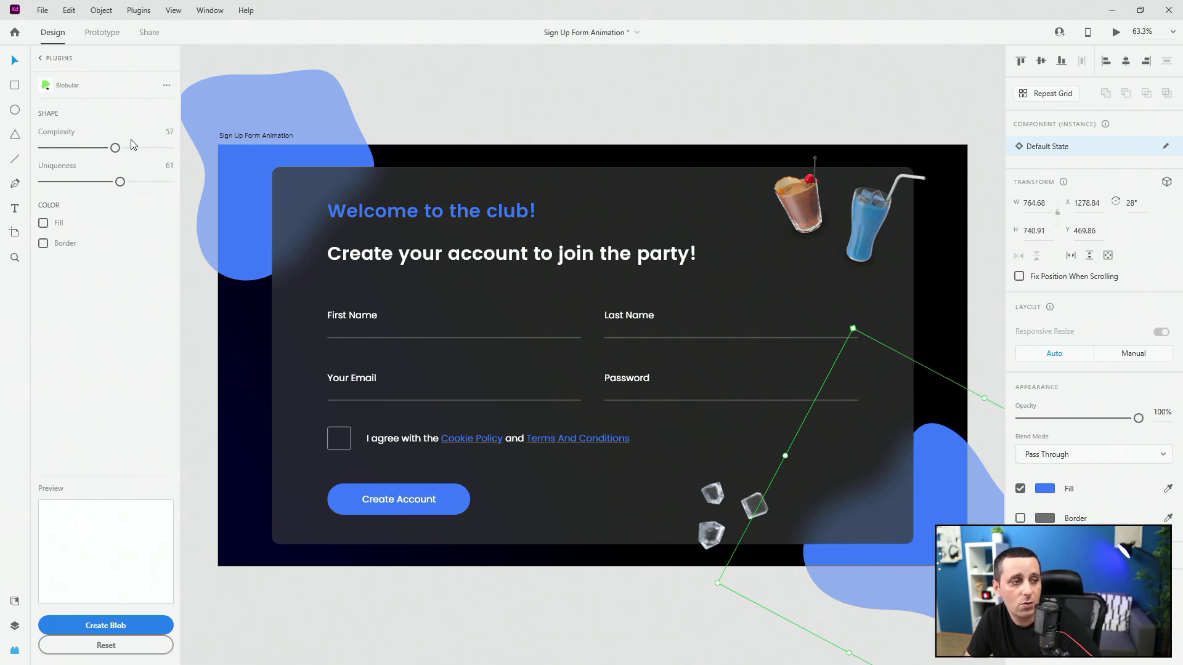
pyautogui.click(43, 223)
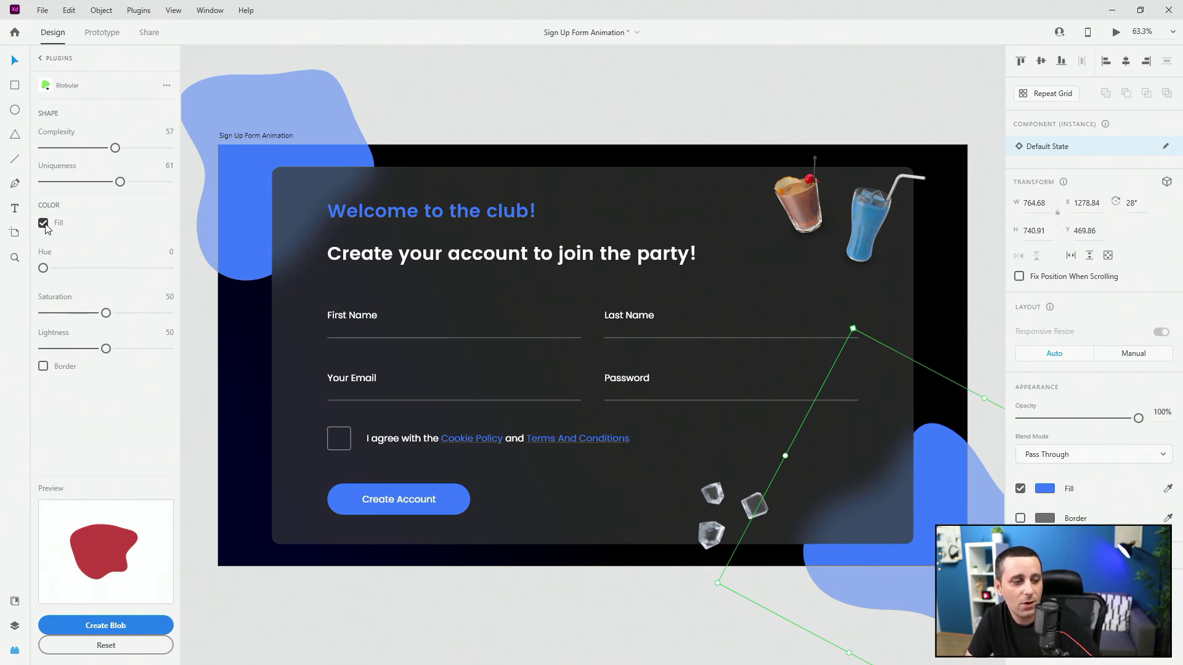
# Create the Blobular blob, move it over the form card's centre, and fill it #3F7DFB
pyautogui.click(139, 623)
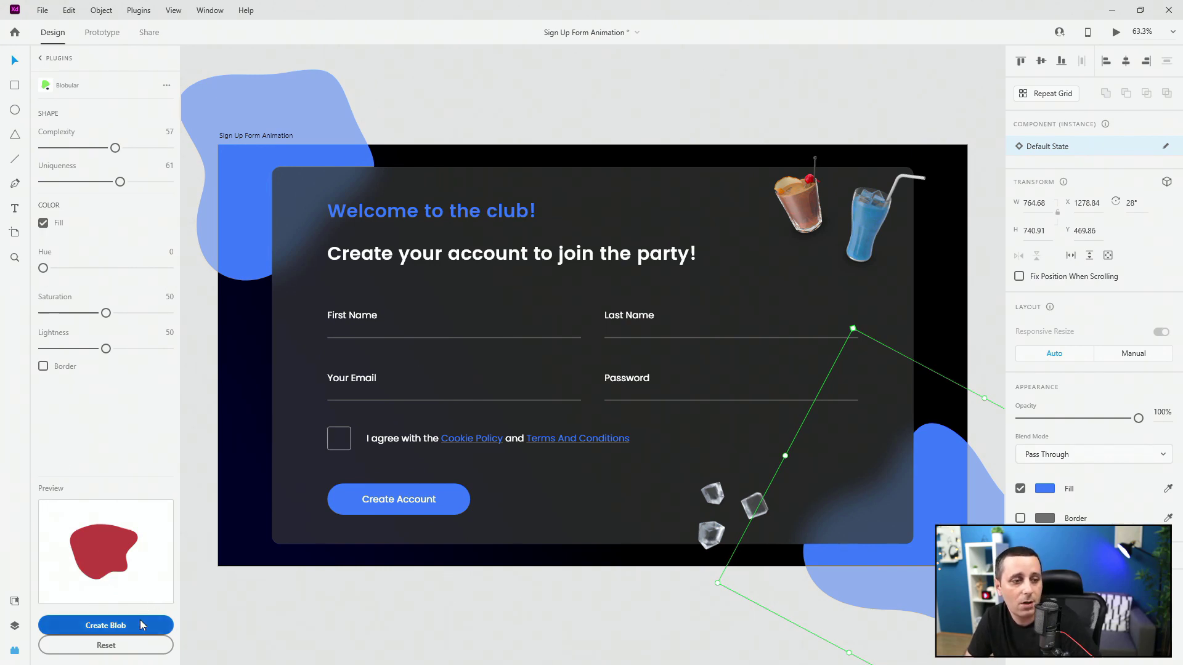
pyautogui.moveTo(863, 438); pyautogui.dragTo(673, 353)
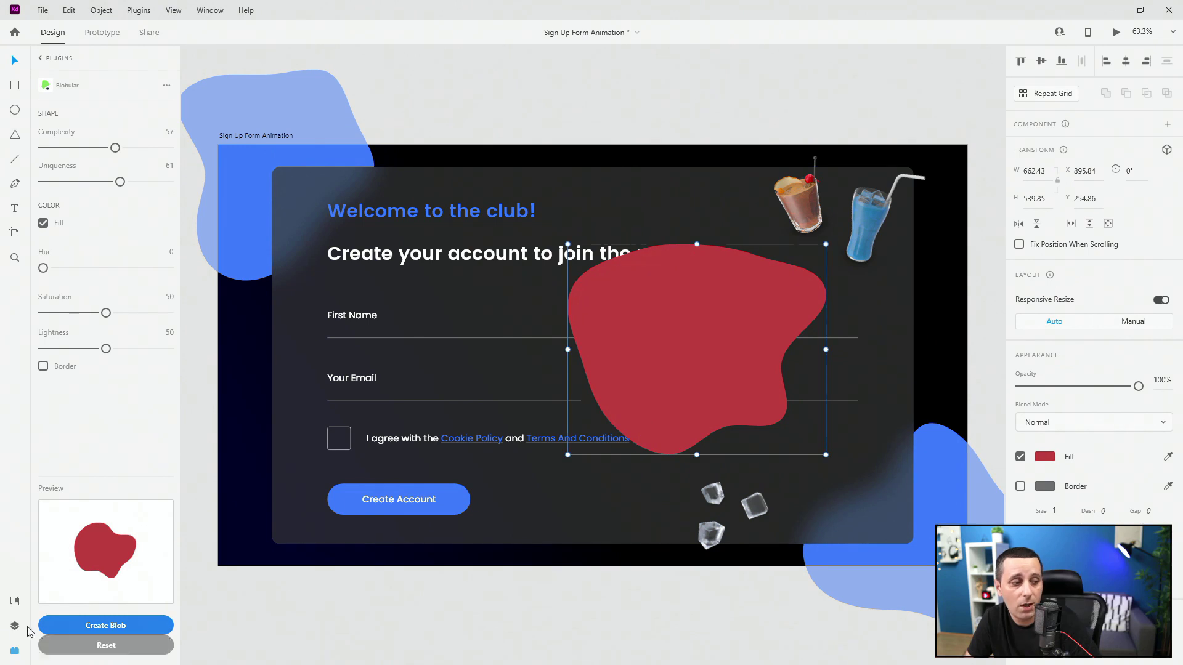
pyautogui.click(40, 58)
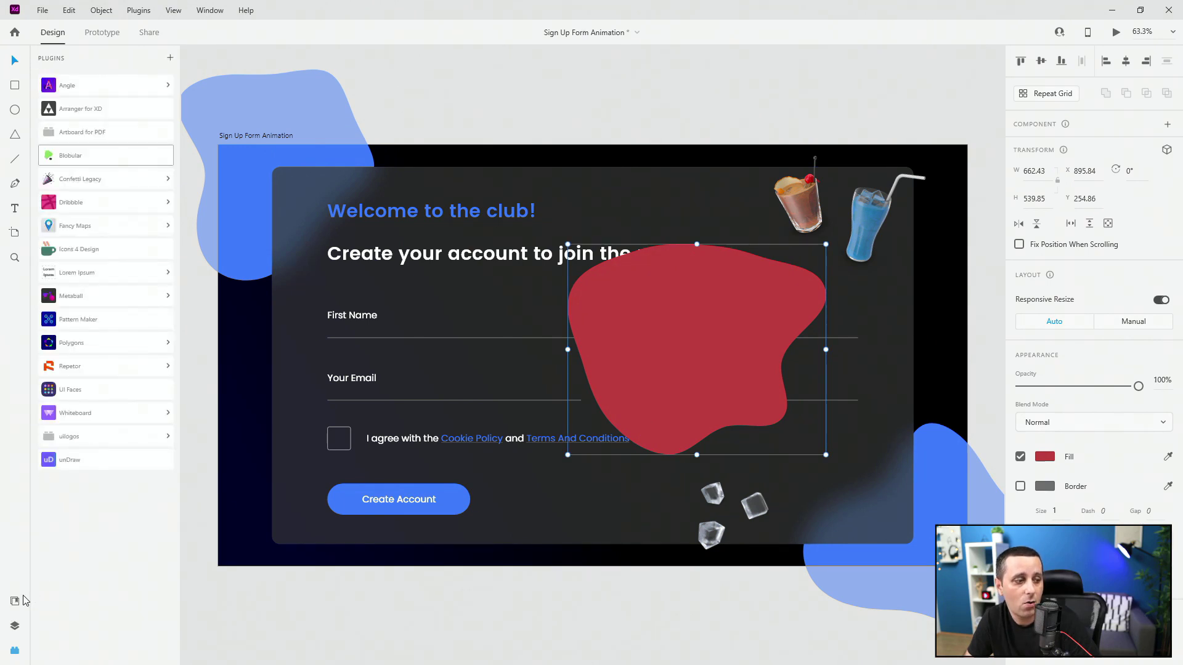
pyautogui.click(13, 601)
pyautogui.click(107, 212)
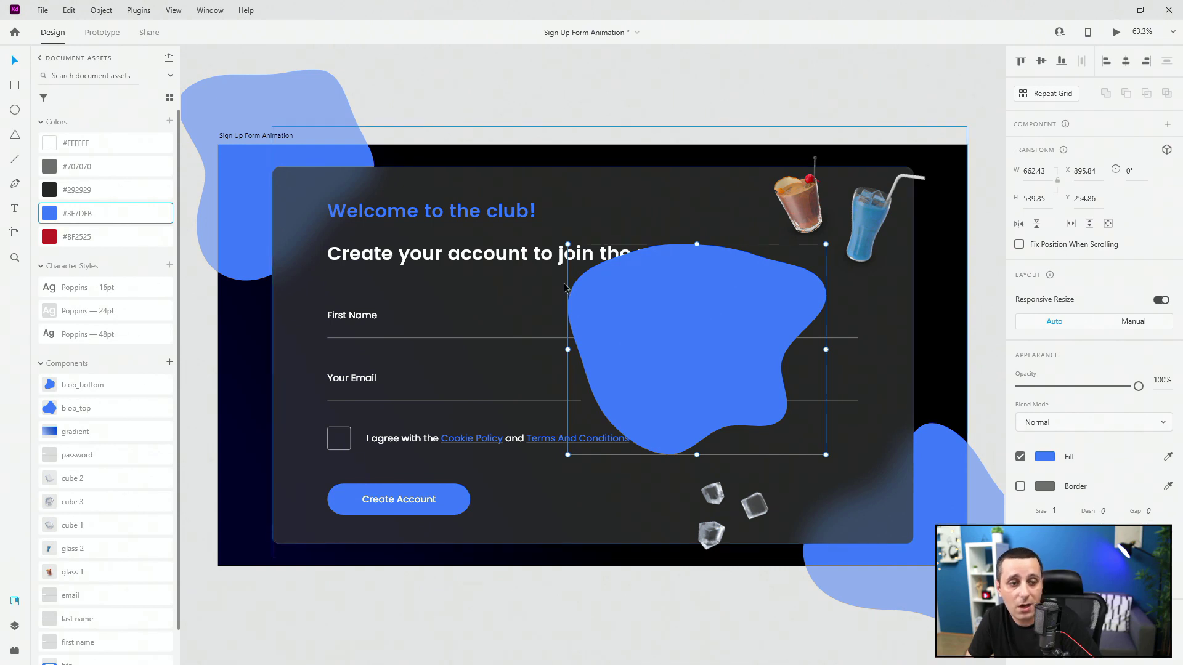
# Reshape the blob by pulling its top, left and lower-left anchor points outward
pyautogui.doubleClick(648, 291)
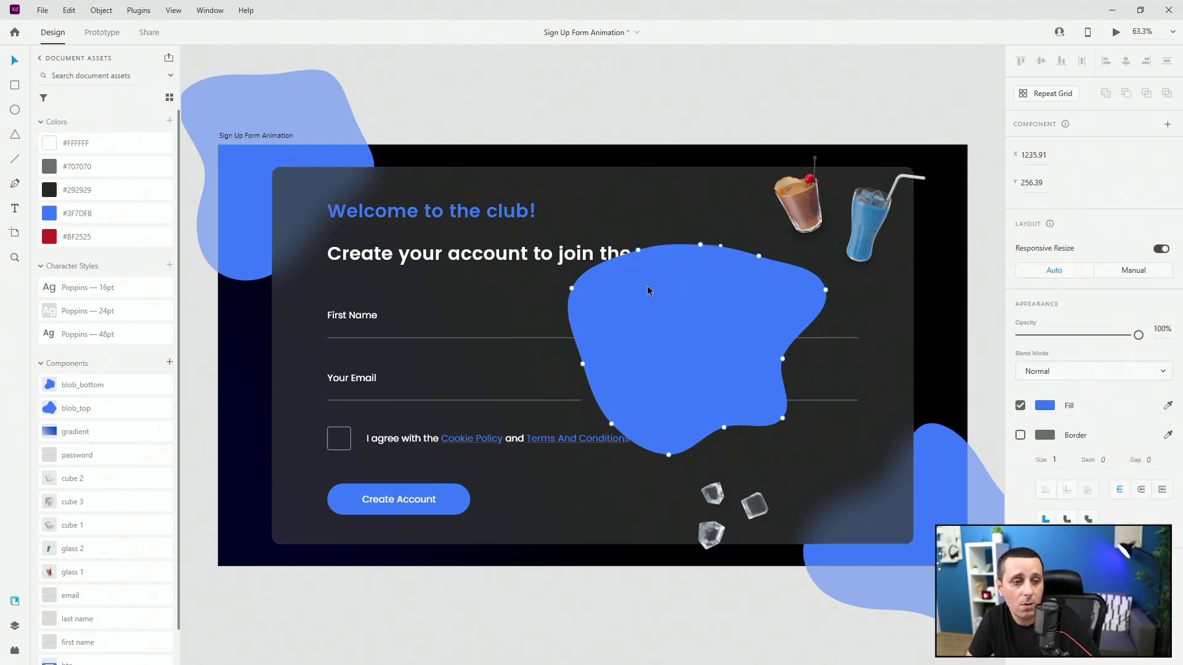
pyautogui.moveTo(637, 249); pyautogui.dragTo(624, 238)
pyautogui.moveTo(571, 289); pyautogui.dragTo(563, 289)
pyautogui.moveTo(586, 368); pyautogui.dragTo(578, 371)
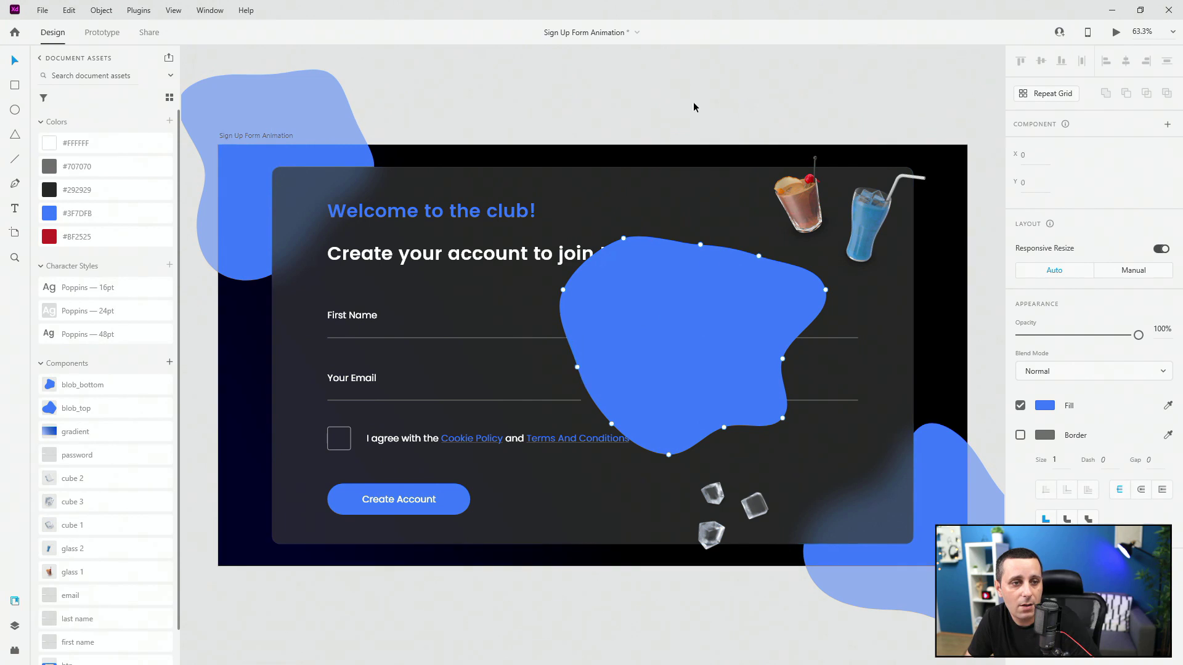
pyautogui.click(704, 286)
# Rotate the blue blob to 39° and position it over the form's top-right
pyautogui.moveTo(687, 285); pyautogui.dragTo(472, 319)
pyautogui.moveTo(608, 271); pyautogui.dragTo(635, 363)
pyautogui.moveTo(515, 338); pyautogui.dragTo(812, 290)
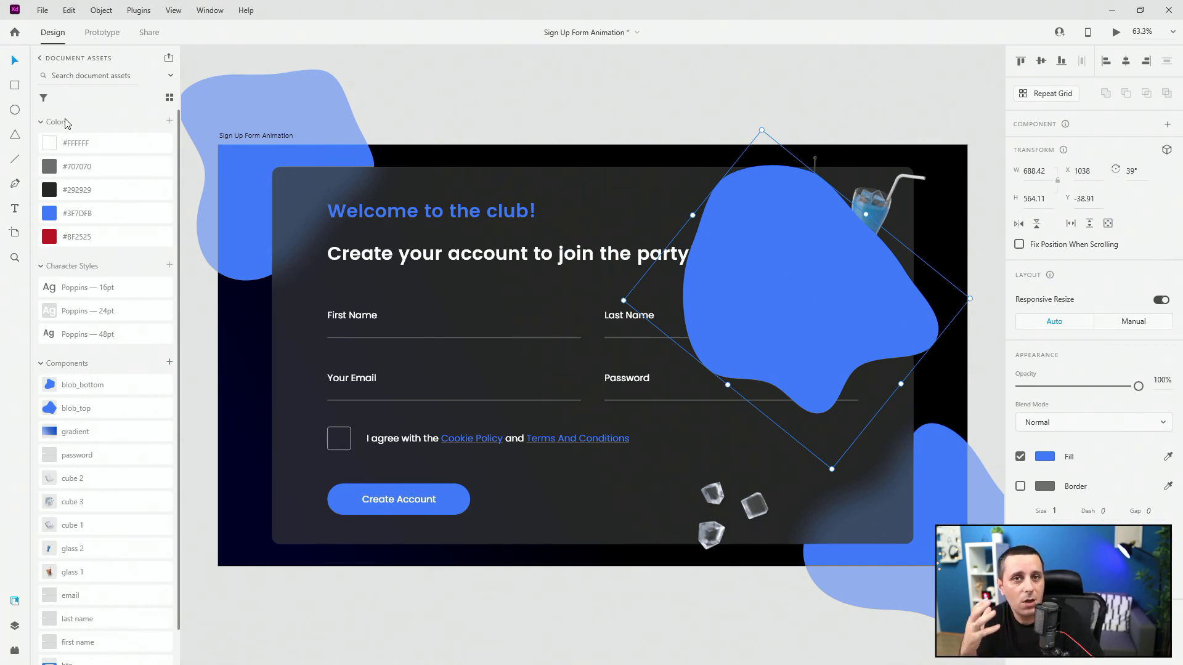
pyautogui.click(13, 110)
# Draw a borderless white 448×448 circle over the form and delete the blue blob
pyautogui.moveTo(381, 294)
pyautogui.mouseDown()
pyautogui.moveTo(468, 392)
pyautogui.moveTo(407, 294)
pyautogui.mouseUp()
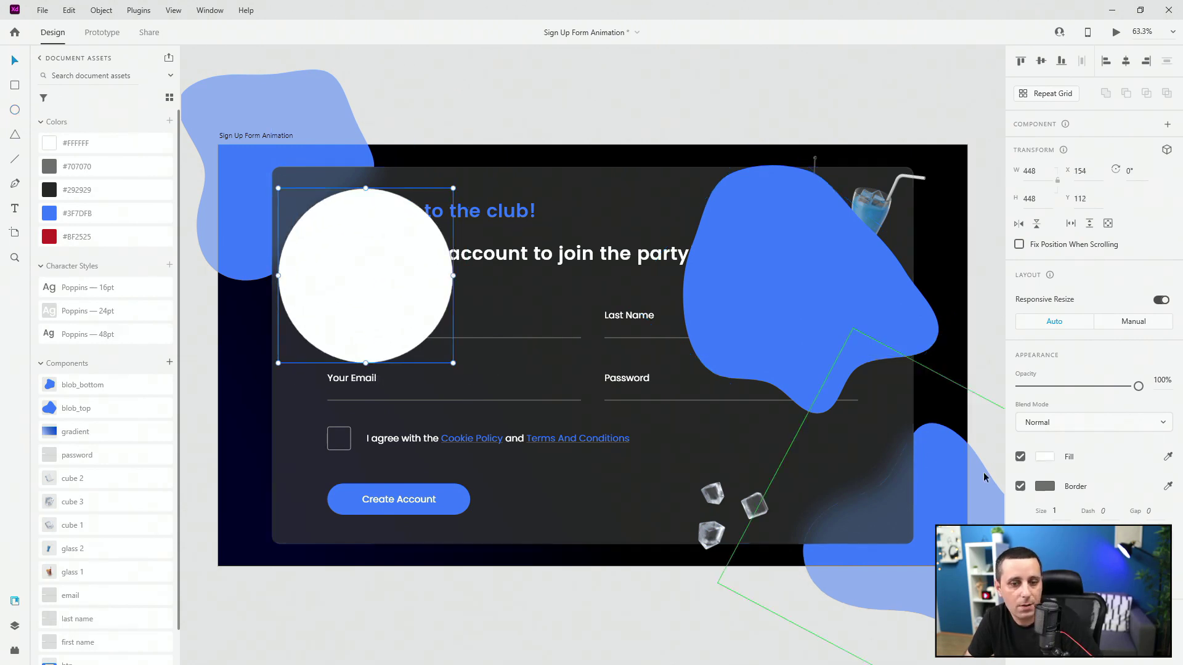
pyautogui.click(1020, 487)
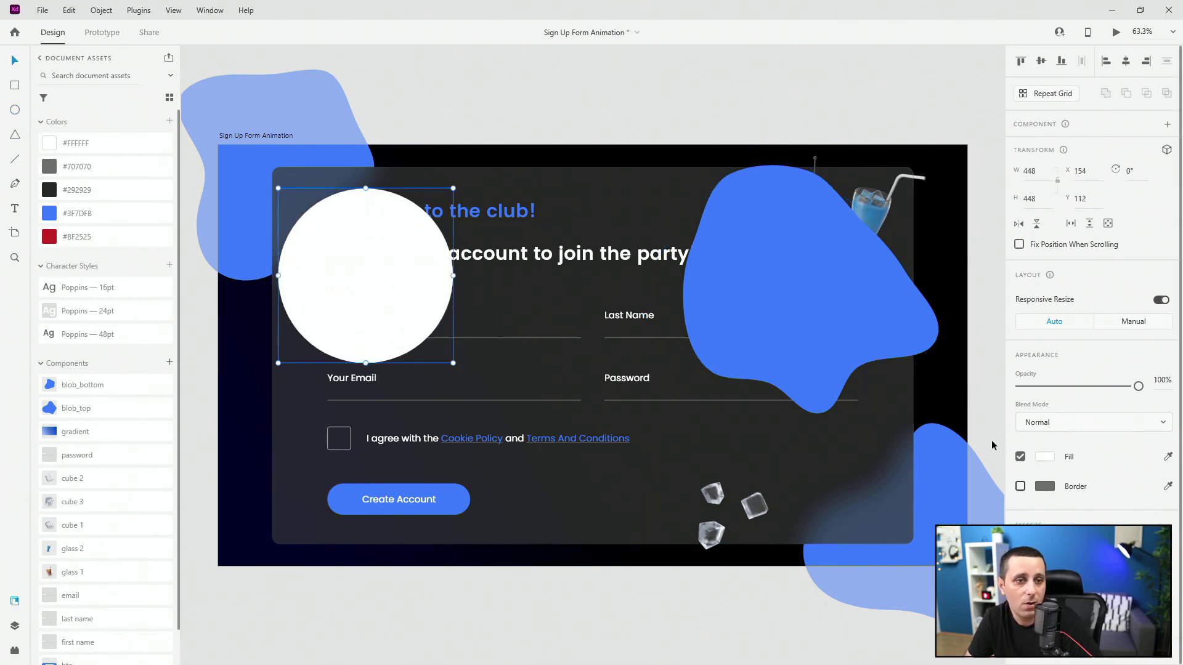
pyautogui.click(859, 295)
pyautogui.press('Delete')
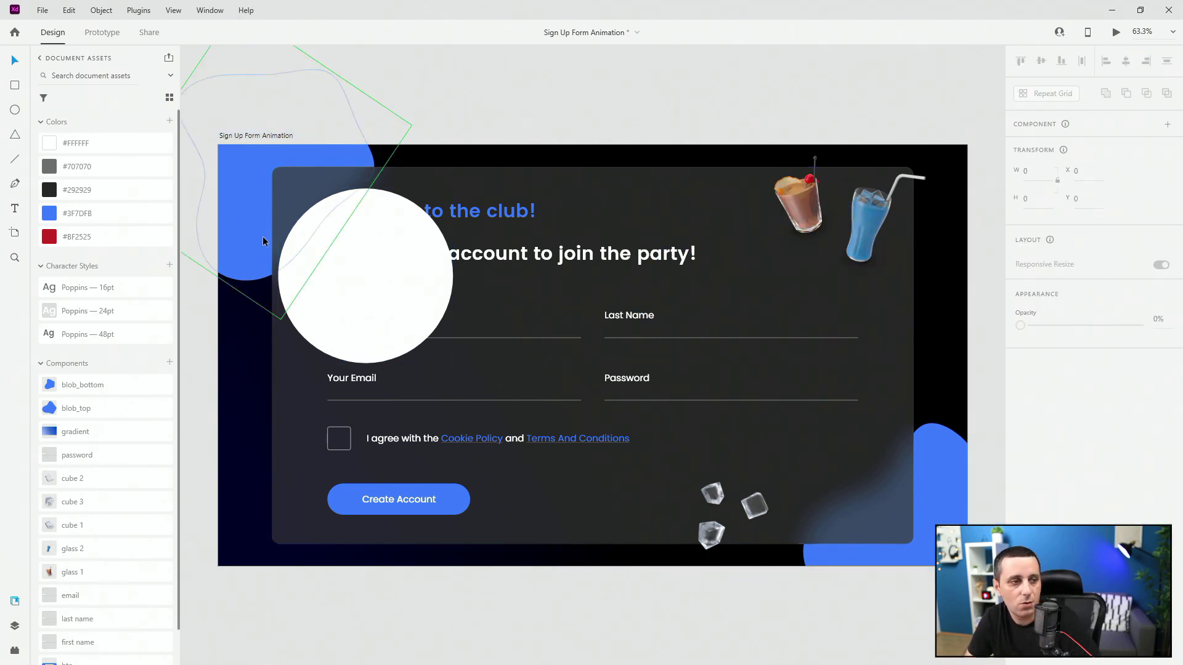
# Add a second white circle to the right, shrink it to 266×266, and select both circles
pyautogui.click(351, 266)
pyautogui.moveTo(351, 266); pyautogui.dragTo(663, 275)
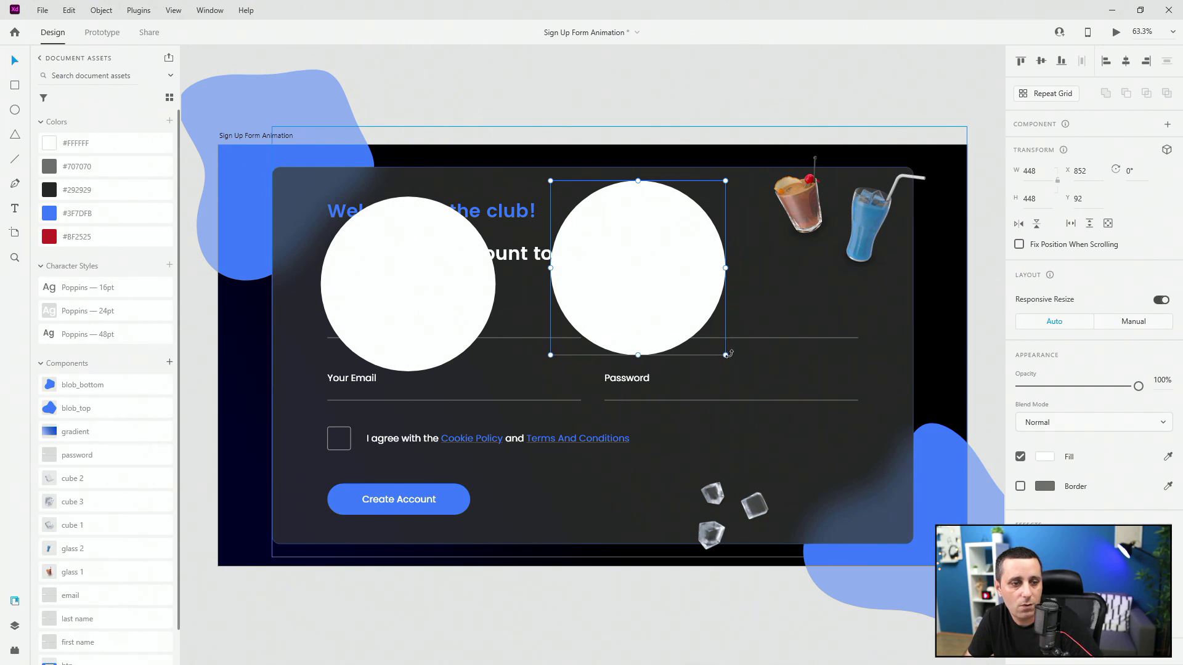
pyautogui.moveTo(727, 356); pyautogui.dragTo(699, 315)
pyautogui.keyDown('shift'); pyautogui.click(451, 279); pyautogui.keyUp('shift')
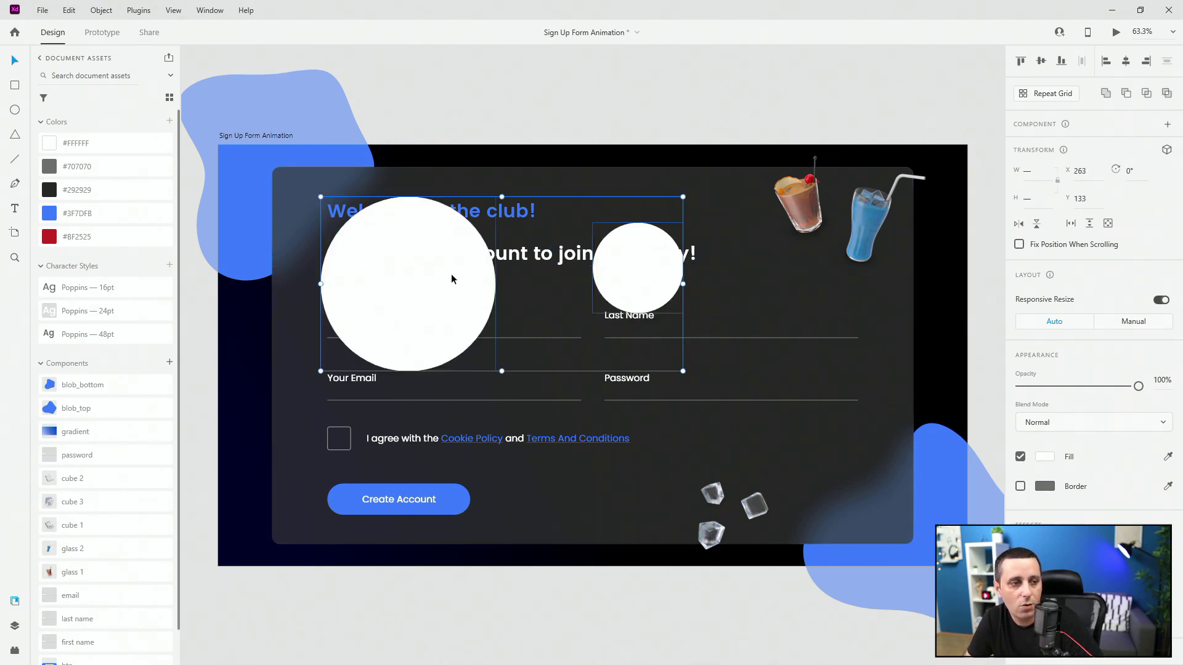
pyautogui.click(14, 652)
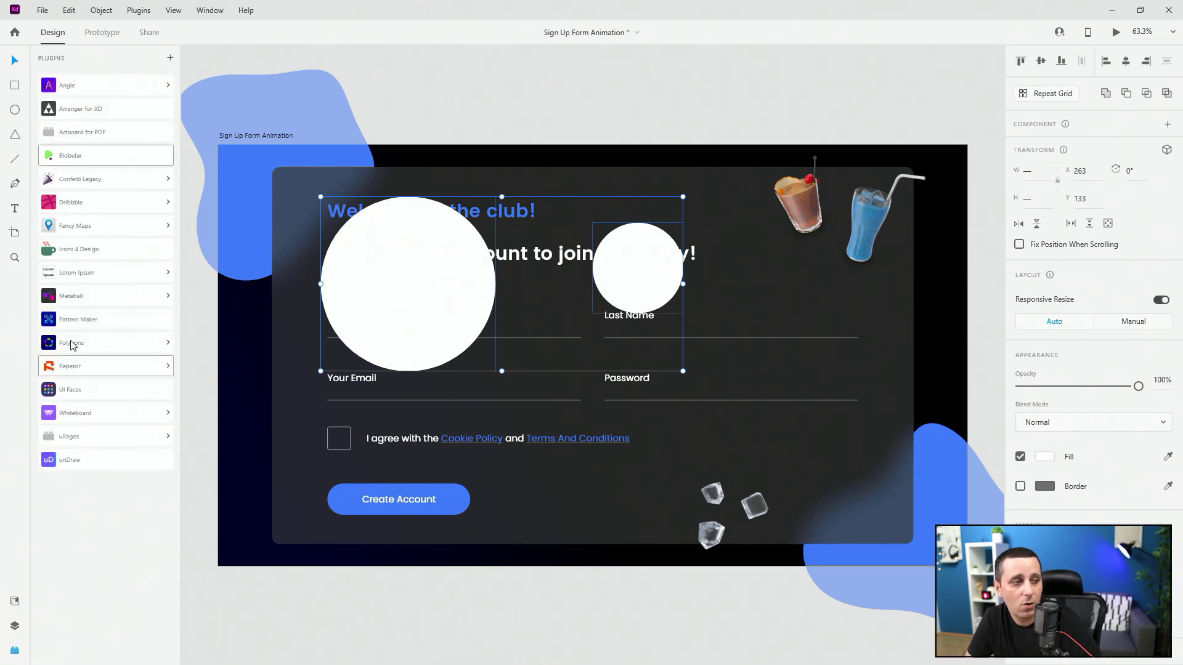
# Run Metaball on the two circles, raising the rate until a thick bridge joins them
pyautogui.click(84, 301)
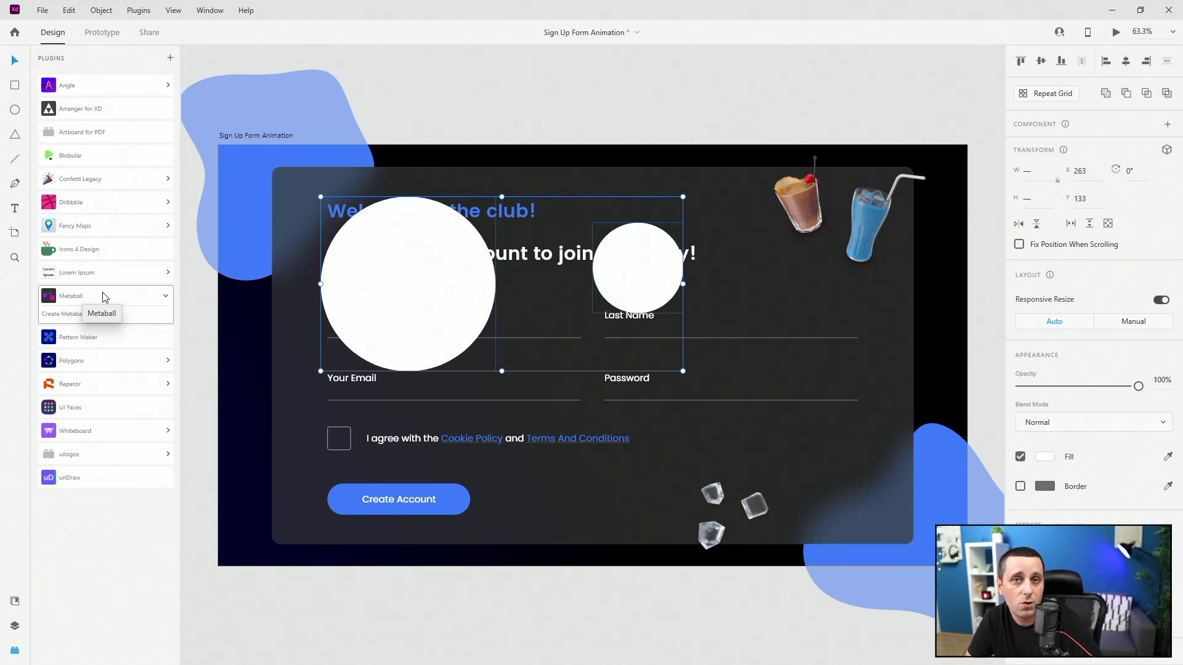
pyautogui.click(78, 317)
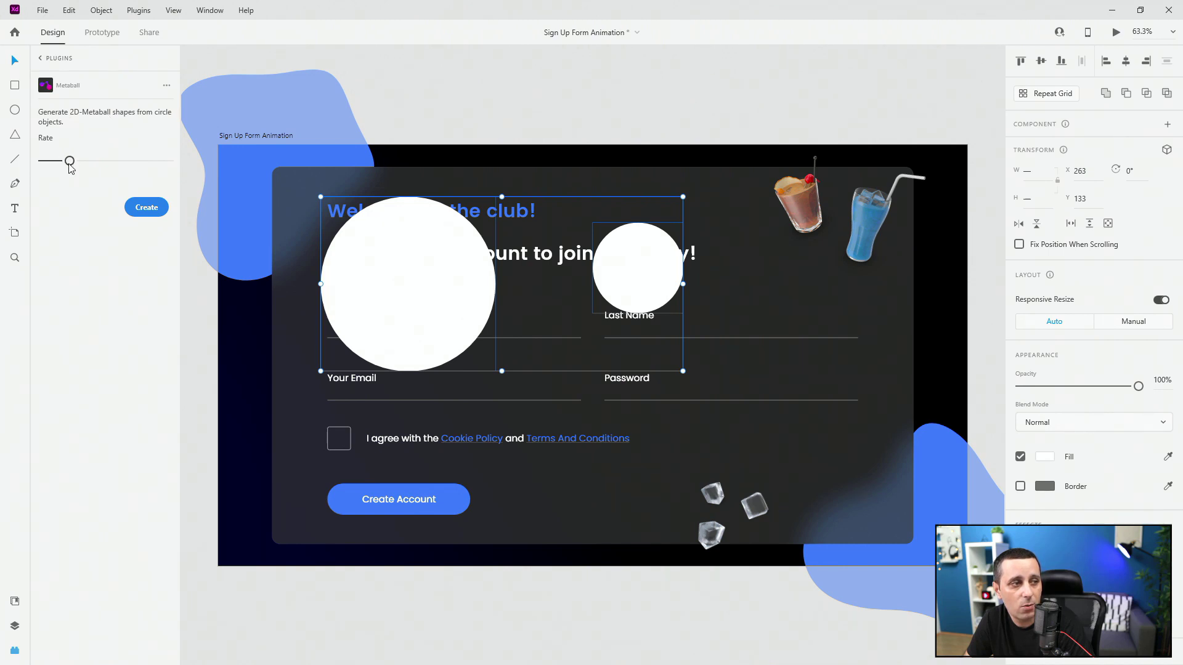
pyautogui.moveTo(70, 162)
pyautogui.mouseDown()
pyautogui.moveTo(95, 162)
pyautogui.moveTo(70, 161)
pyautogui.mouseUp()
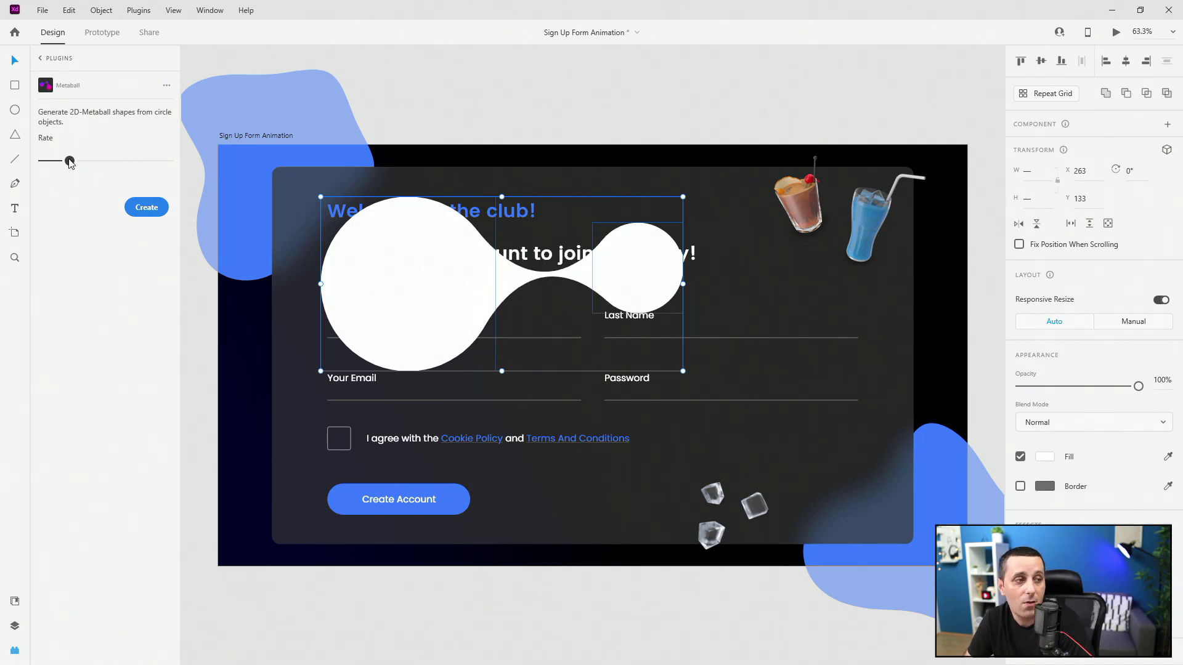
pyautogui.moveTo(70, 162)
pyautogui.mouseDown()
pyautogui.moveTo(155, 160)
pyautogui.moveTo(74, 160)
pyautogui.mouseUp()
pyautogui.click(146, 207)
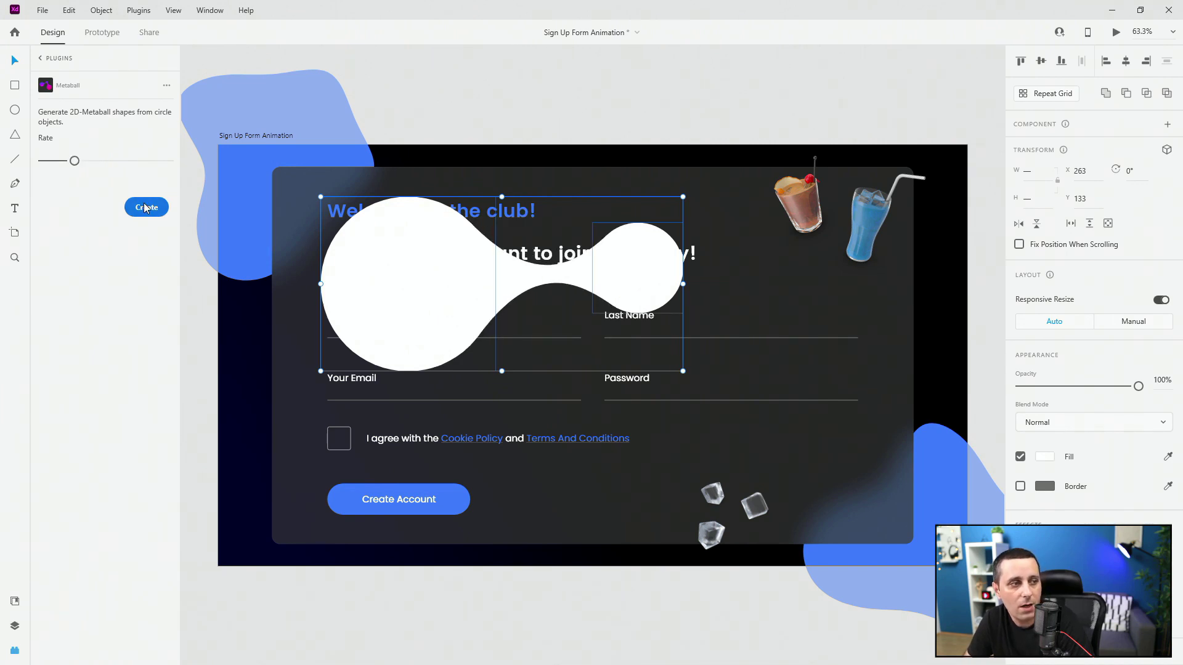
# Select MetaballShape1 and both ellipses in Layers and union them into one 929×448 shape
pyautogui.click(15, 625)
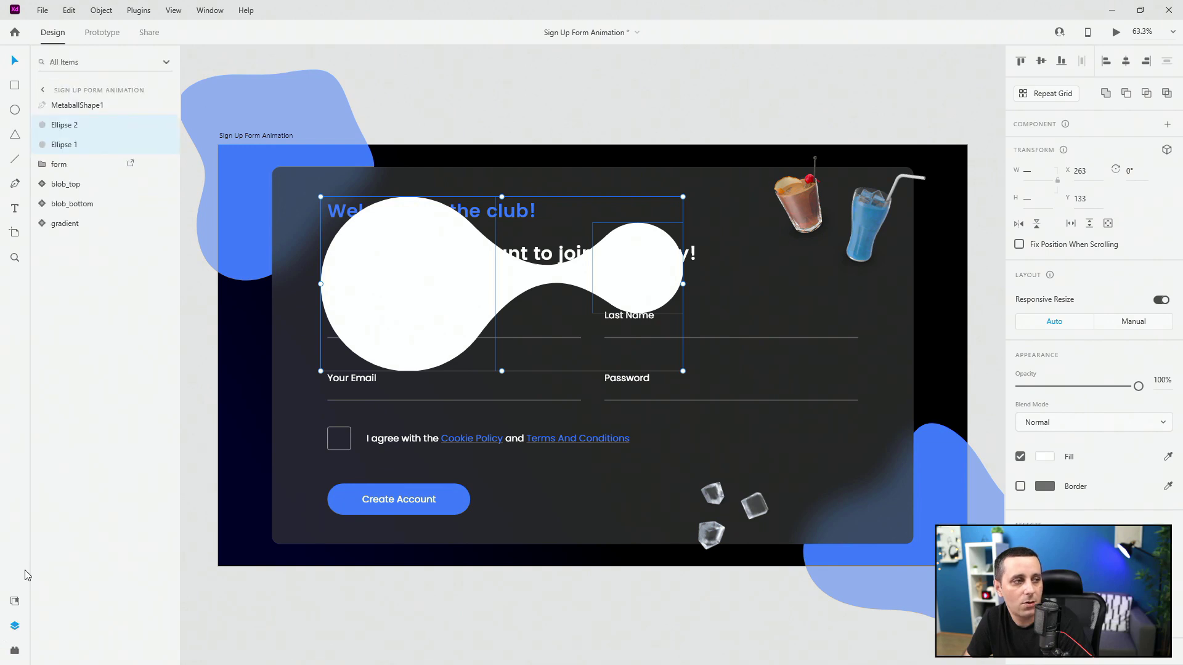
pyautogui.click(99, 105)
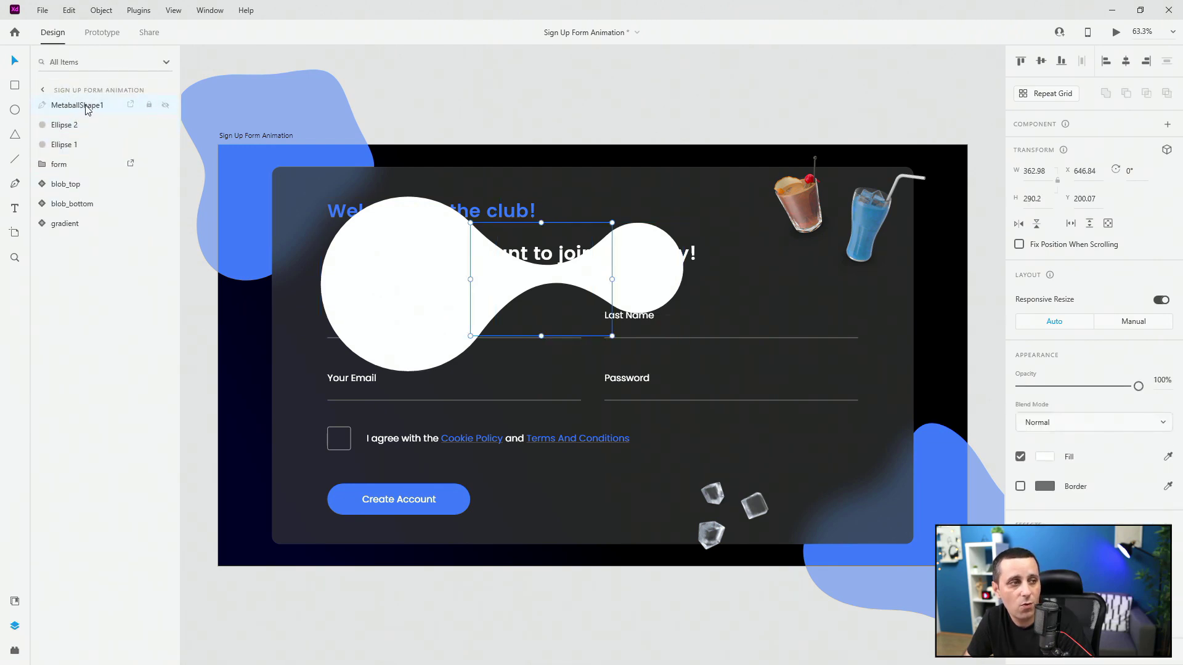
pyautogui.moveTo(558, 248); pyautogui.dragTo(514, 229)
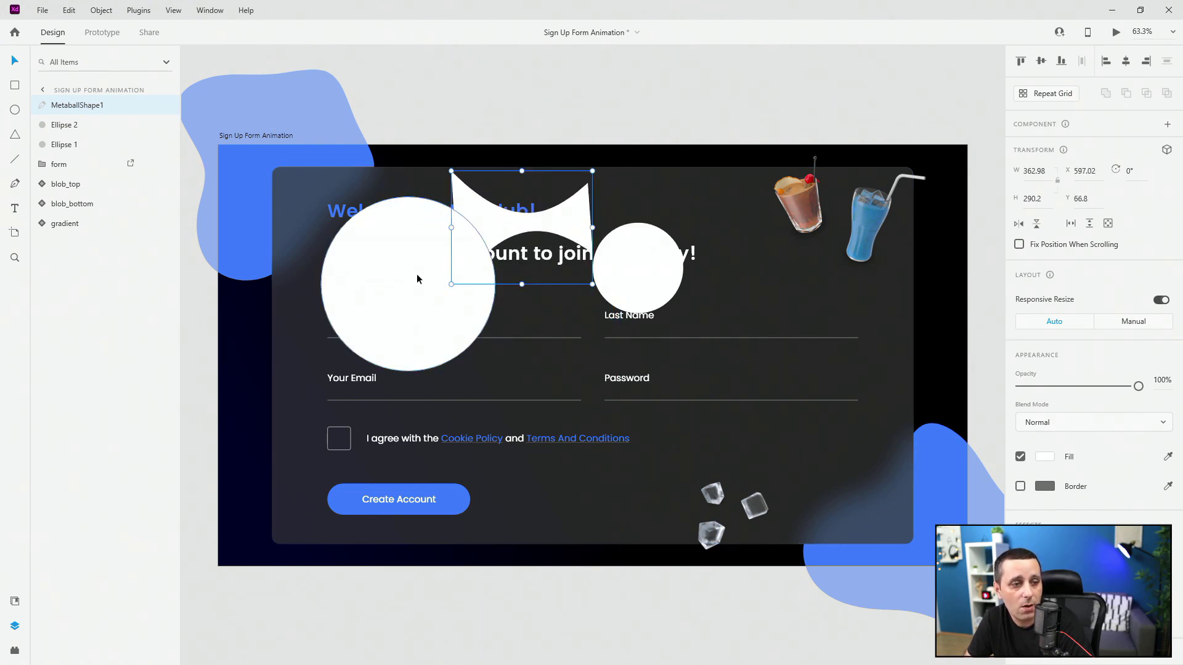
pyautogui.hotkey('ctrl', 'z')
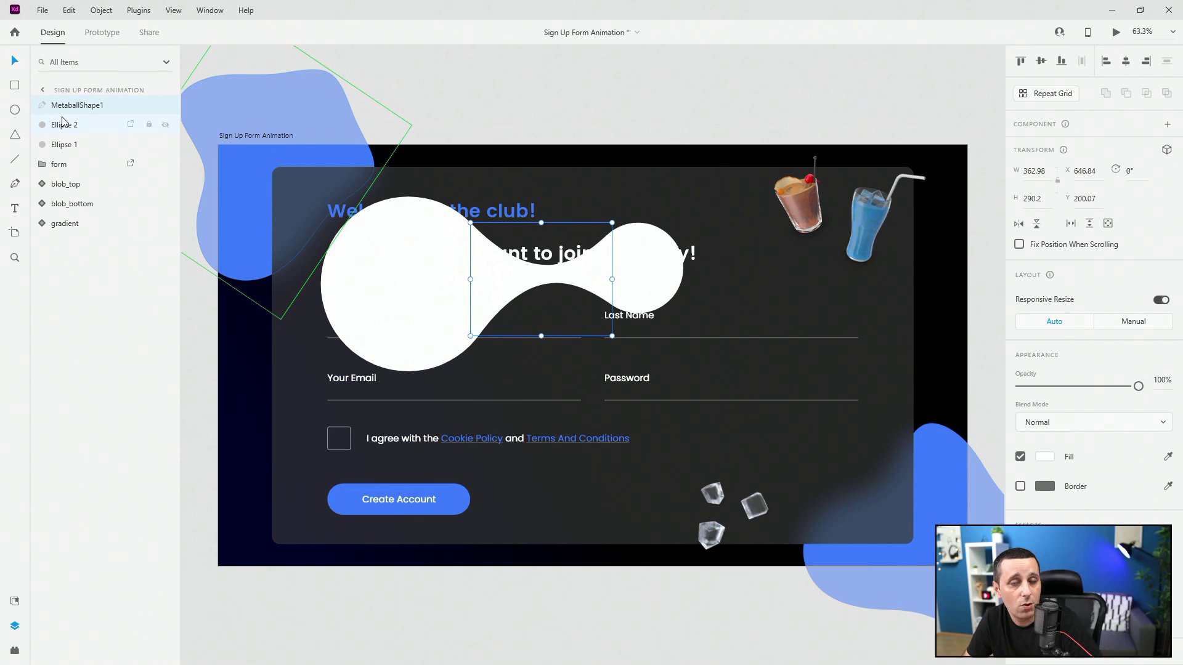
pyautogui.keyDown('shift'); pyautogui.click(79, 146); pyautogui.keyUp('shift')
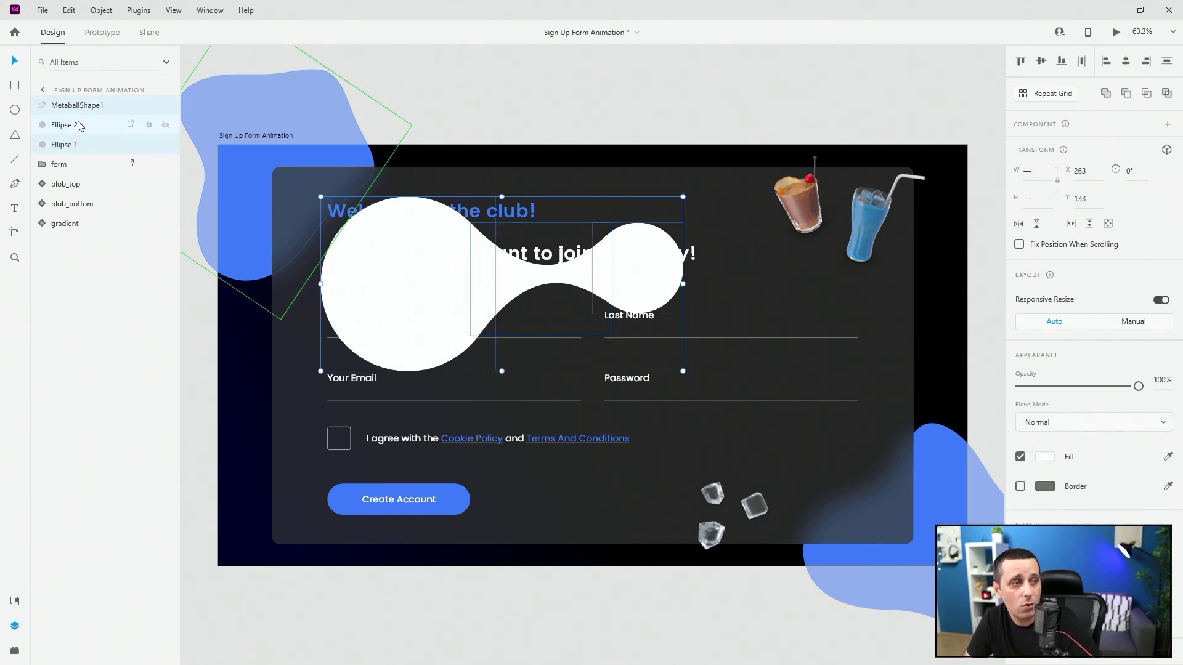
pyautogui.click(1106, 96)
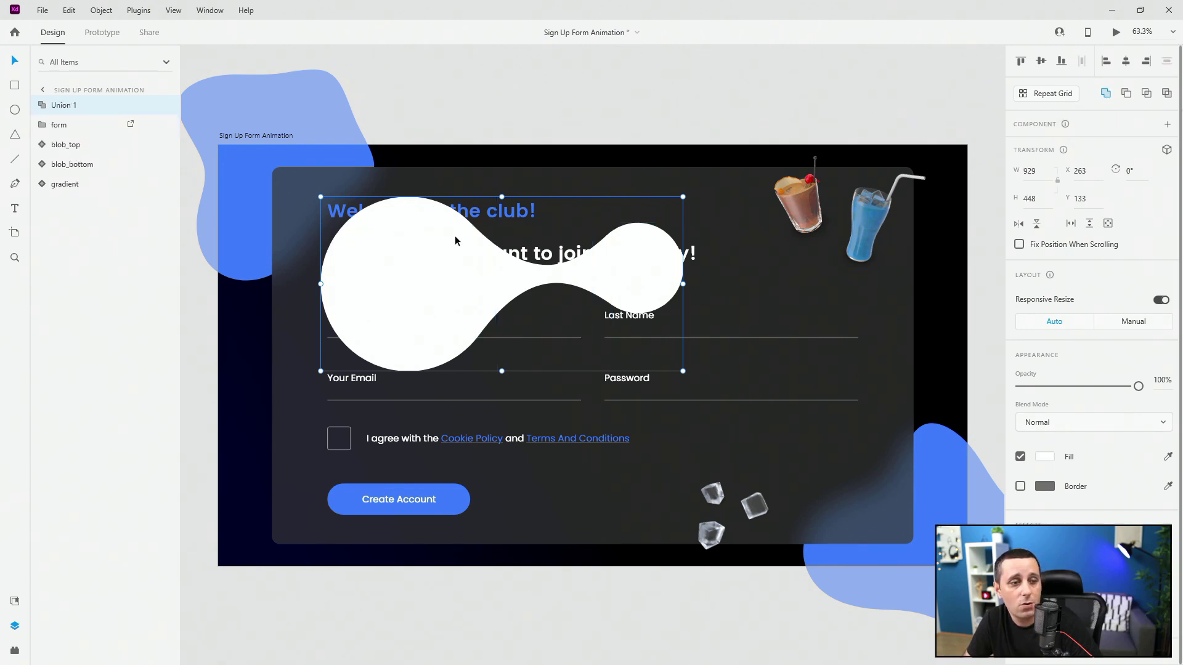
# Move the merged blob right and down and fill it with #3F7DFB
pyautogui.moveTo(449, 256); pyautogui.dragTo(533, 300)
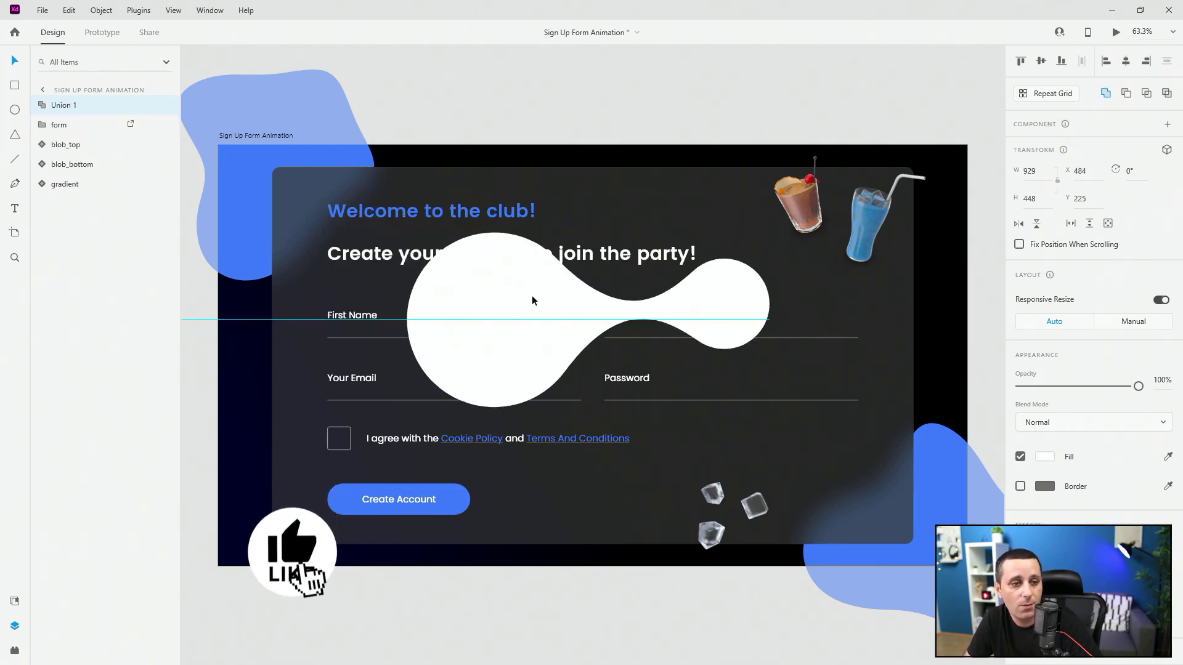
pyautogui.click(15, 601)
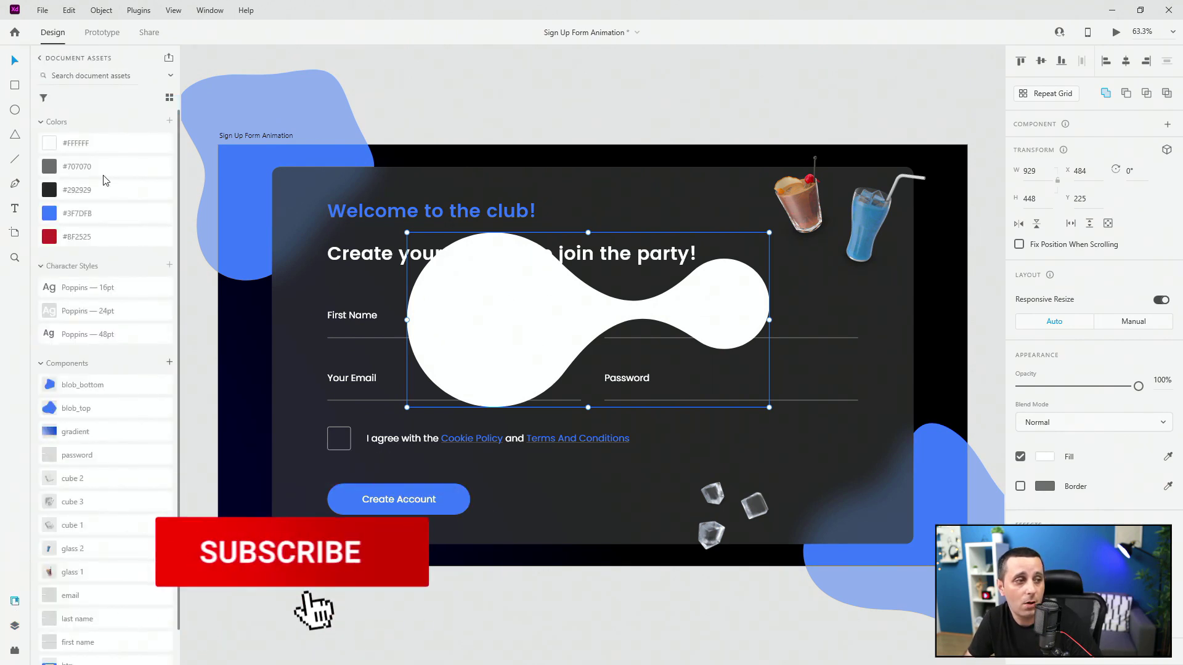
pyautogui.click(110, 215)
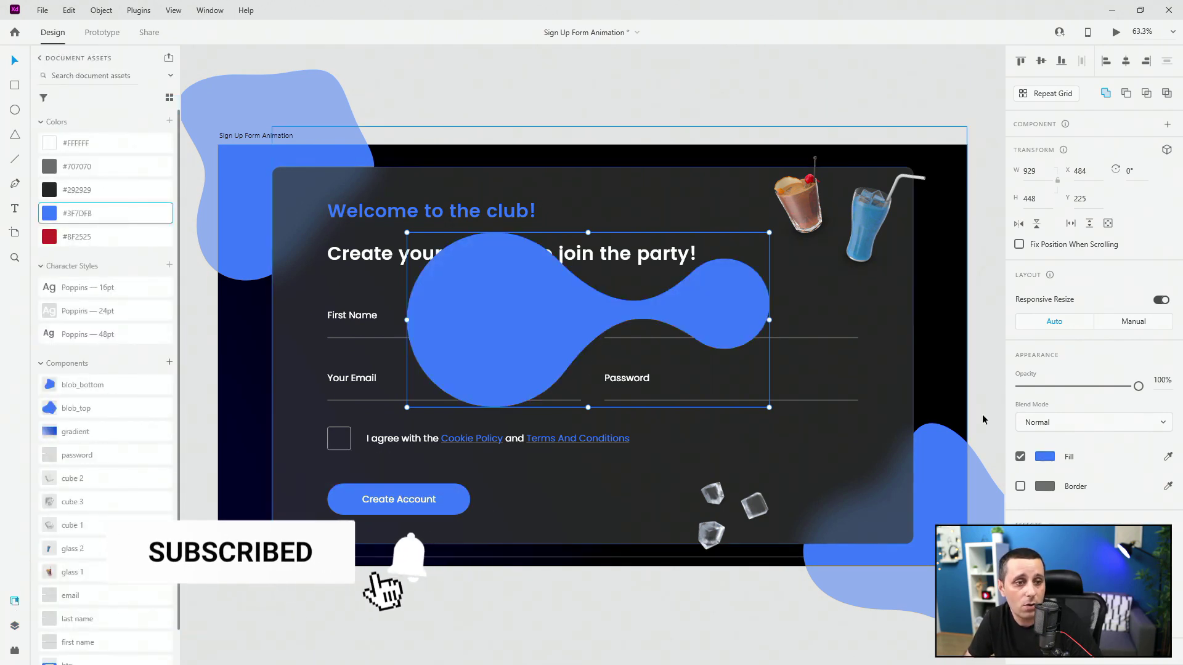
# Change the fill to a diagonal linear gradient from #3F7DFB to dark #203F7E
pyautogui.click(1046, 457)
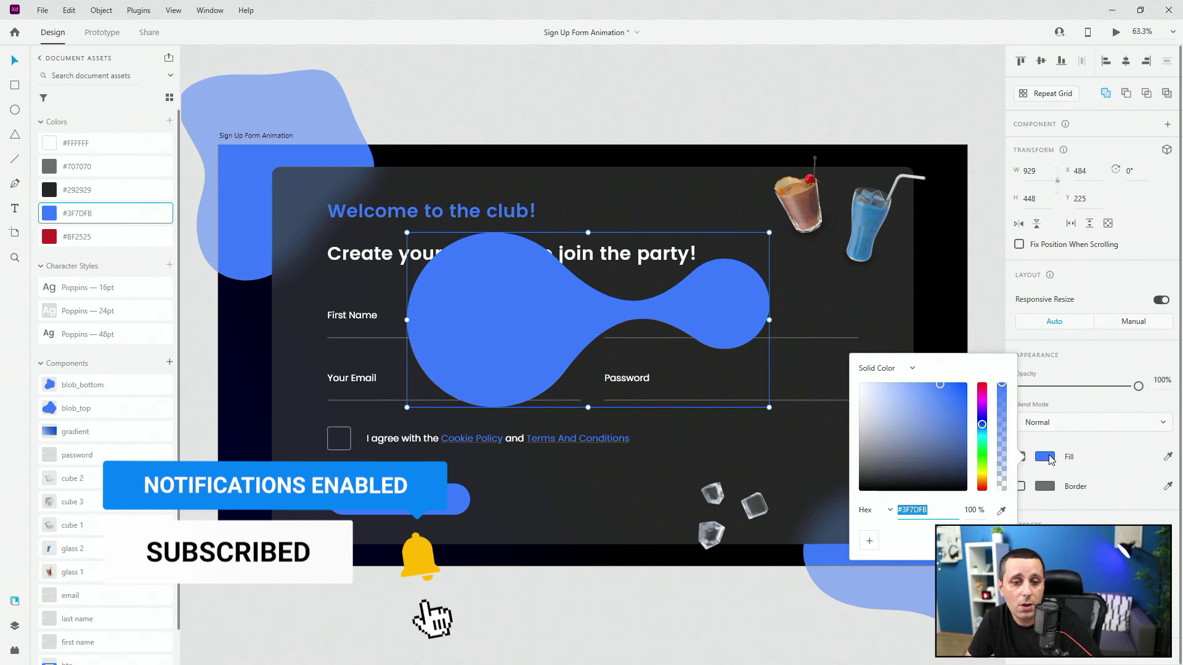
pyautogui.click(881, 368)
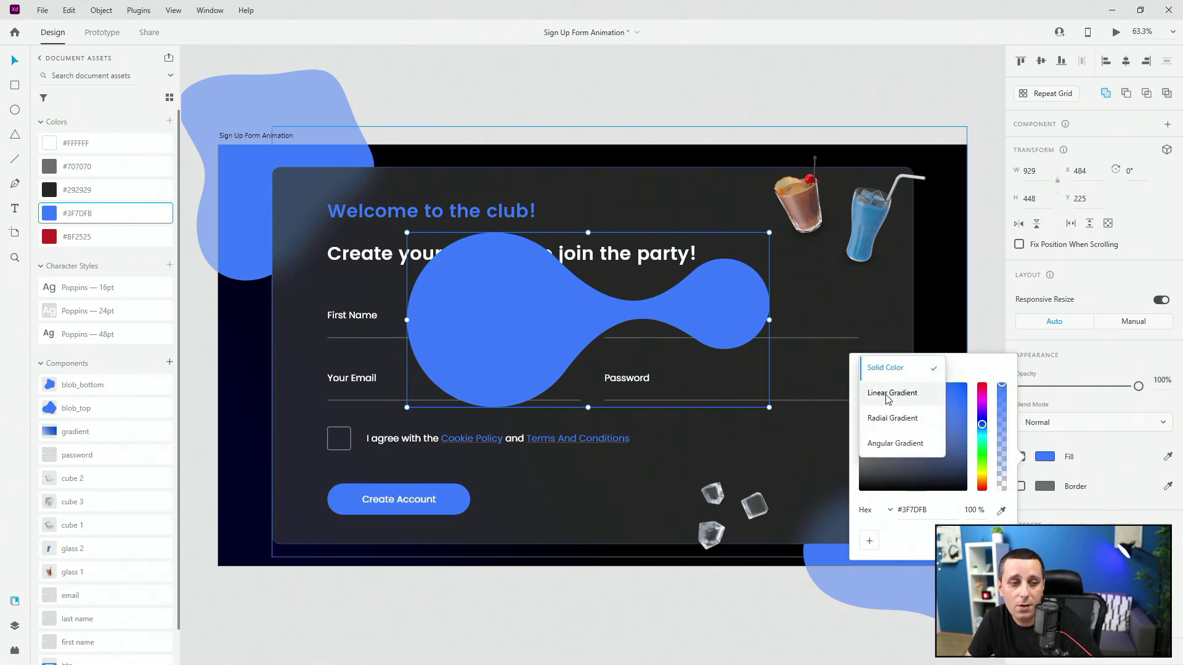
pyautogui.click(888, 391)
pyautogui.moveTo(588, 233); pyautogui.dragTo(769, 300)
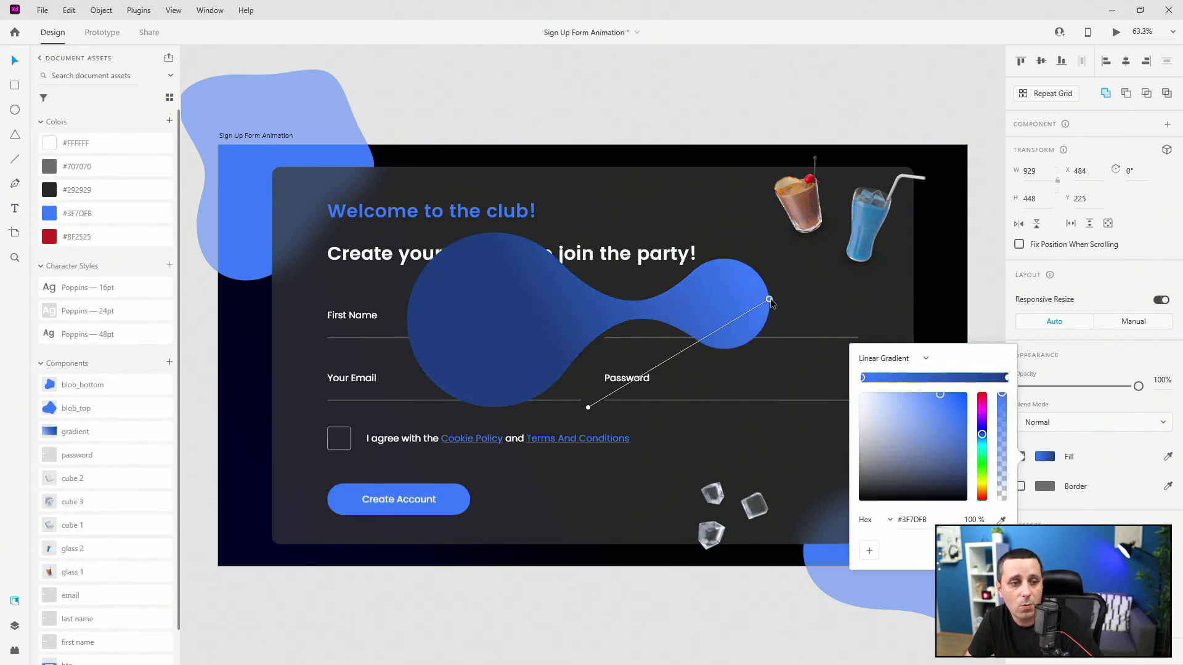
pyautogui.moveTo(588, 407); pyautogui.dragTo(521, 392)
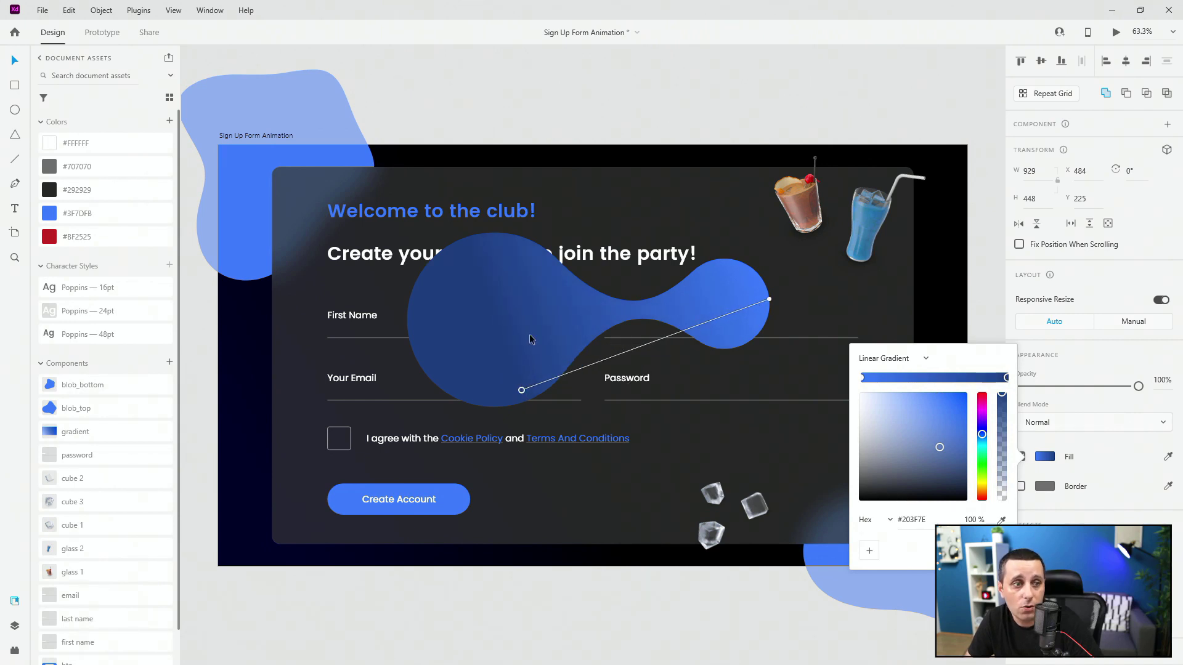
pyautogui.click(565, 126)
# Tilt the gradient blob to -27° and shift it toward the top-right corner
pyautogui.moveTo(523, 292); pyautogui.dragTo(587, 351)
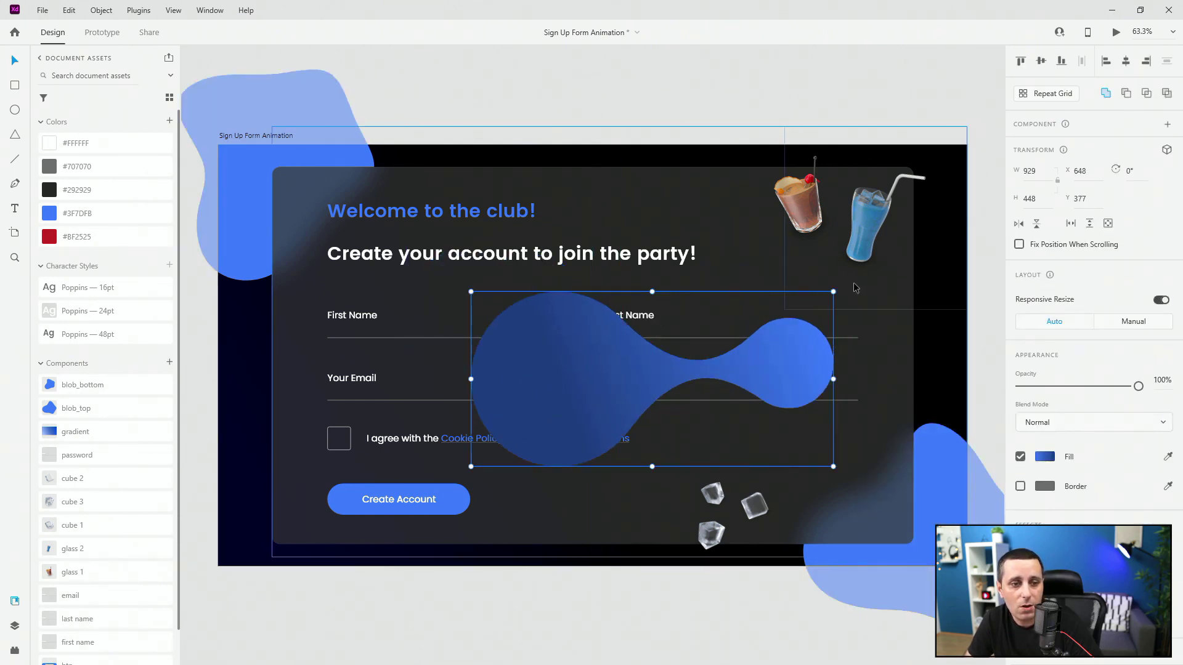
pyautogui.moveTo(855, 288); pyautogui.dragTo(786, 205)
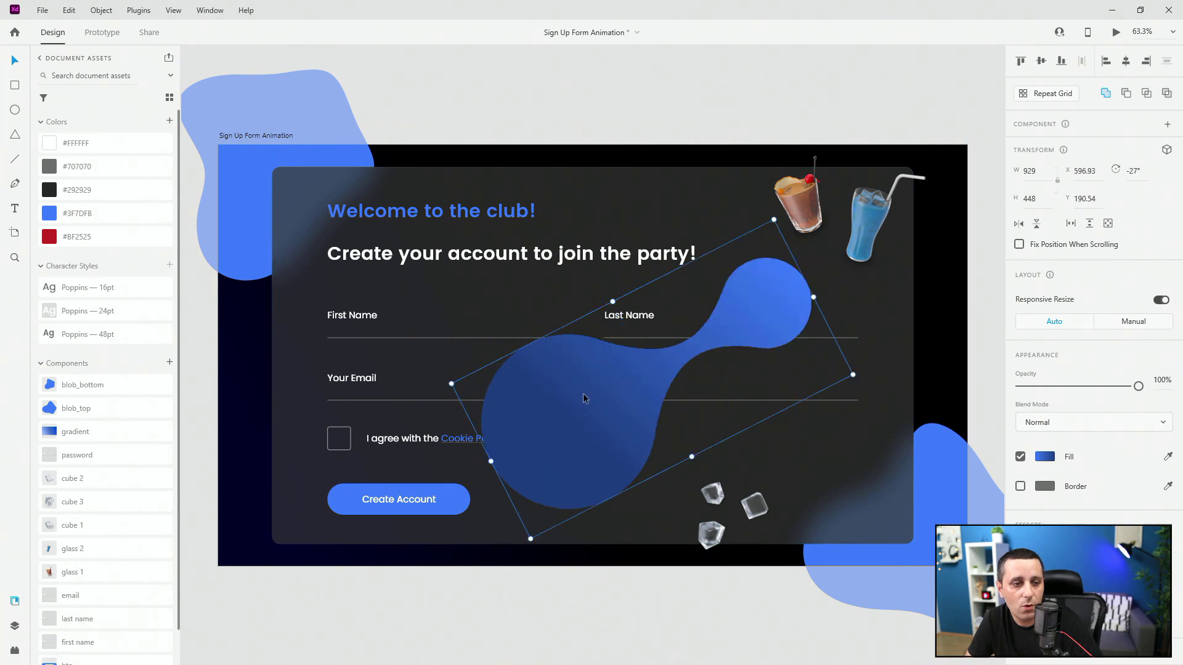
pyautogui.moveTo(583, 393); pyautogui.dragTo(717, 293)
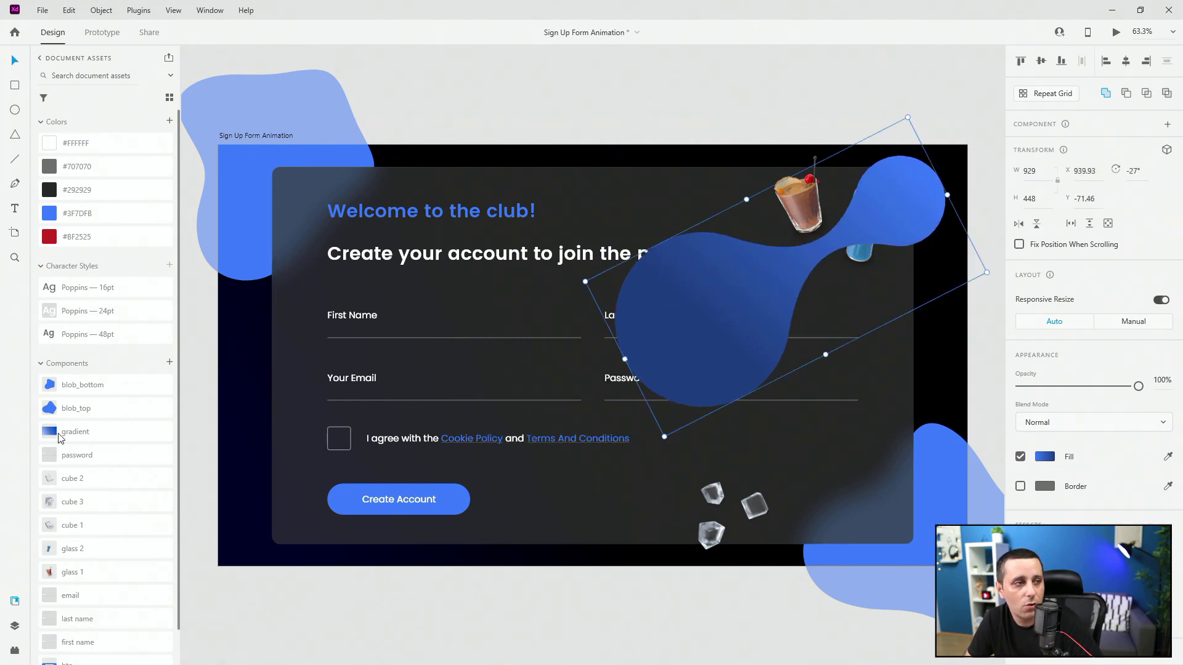
# Send the blob backward behind the form card and check its layering against the background blobs
pyautogui.rightClick(755, 314)
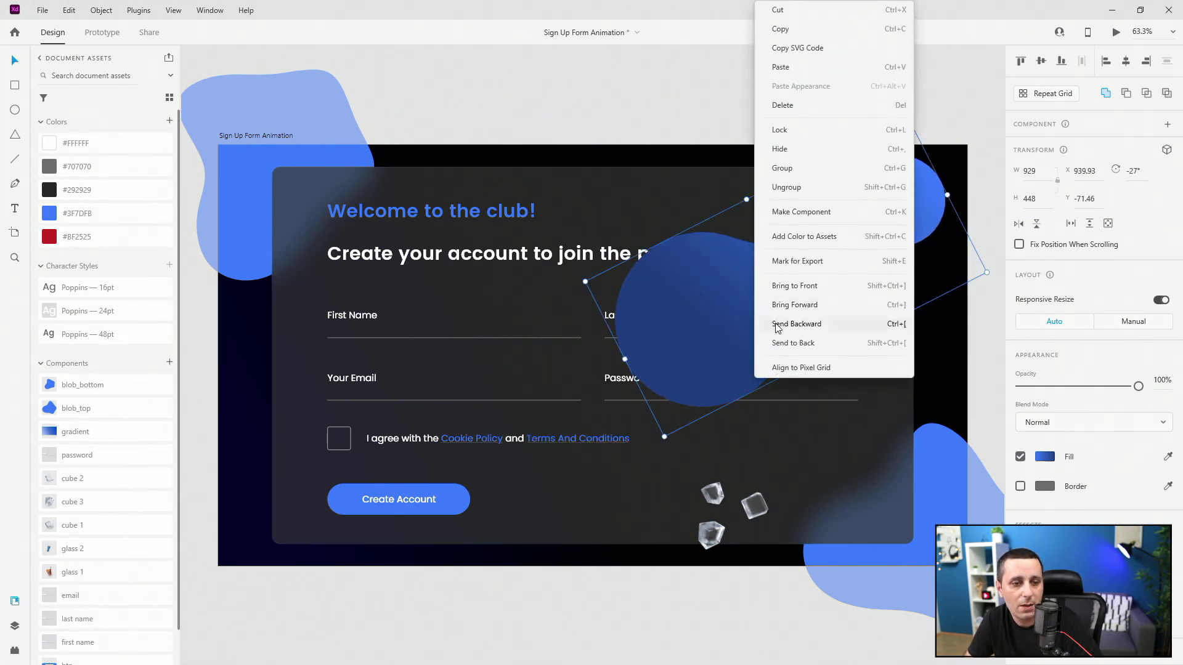
pyautogui.click(777, 324)
pyautogui.click(718, 62)
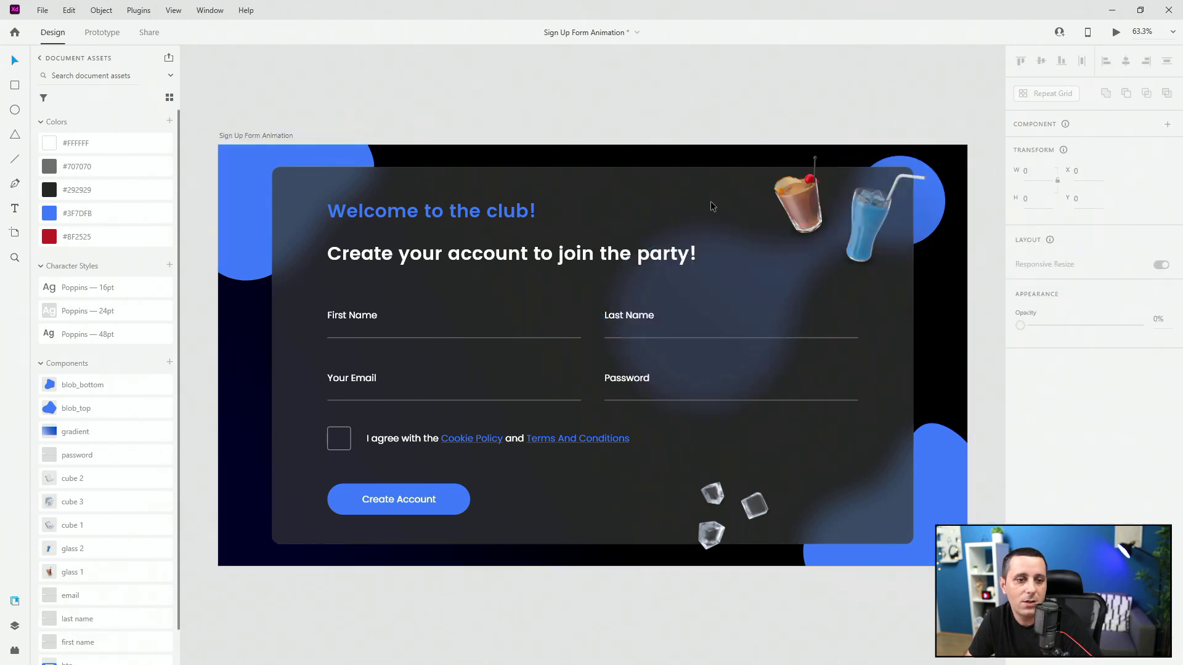
pyautogui.click(700, 291)
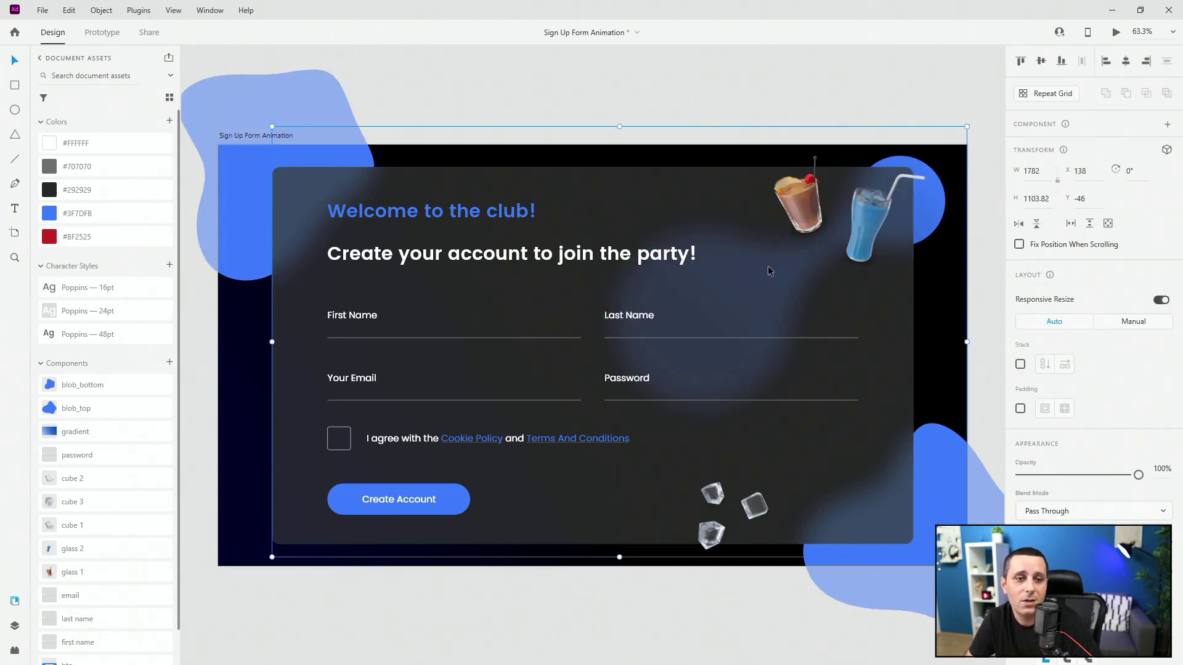
pyautogui.doubleClick(940, 198)
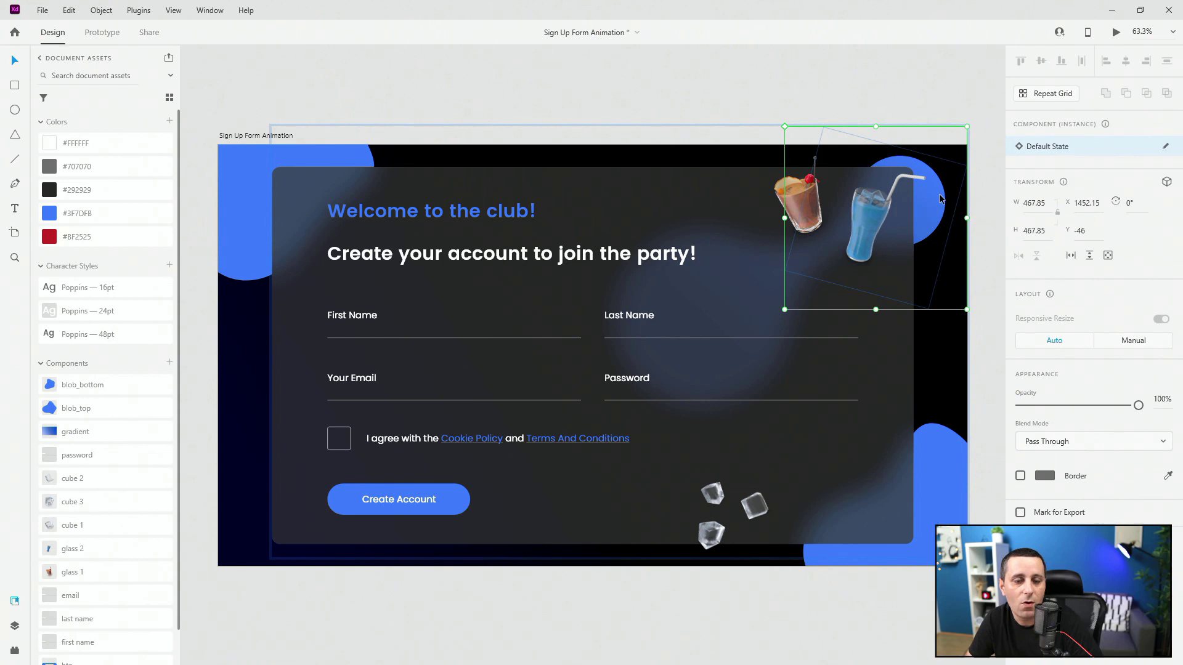
pyautogui.click(910, 101)
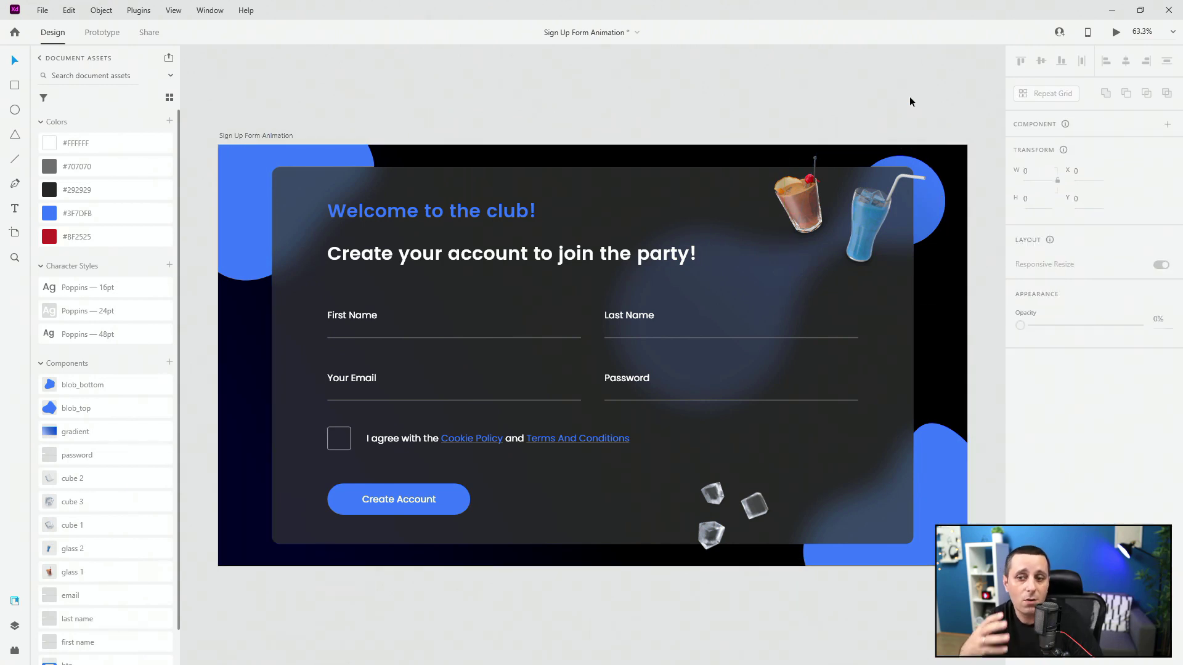